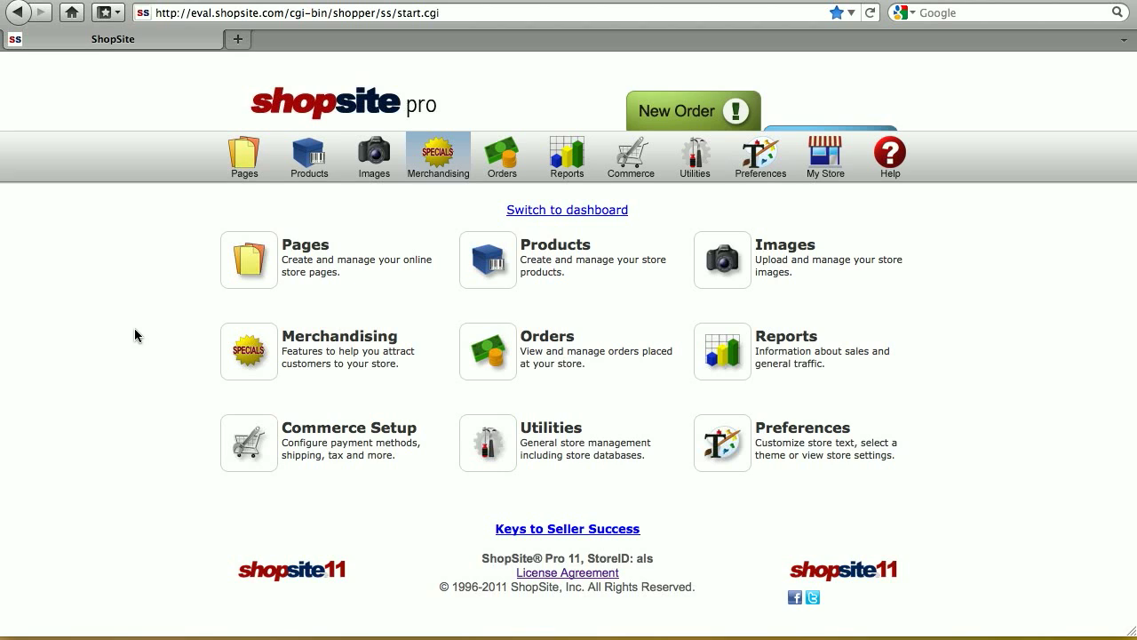
Add a new store page named 'Als Tools Best Sellers'
click(255, 258)
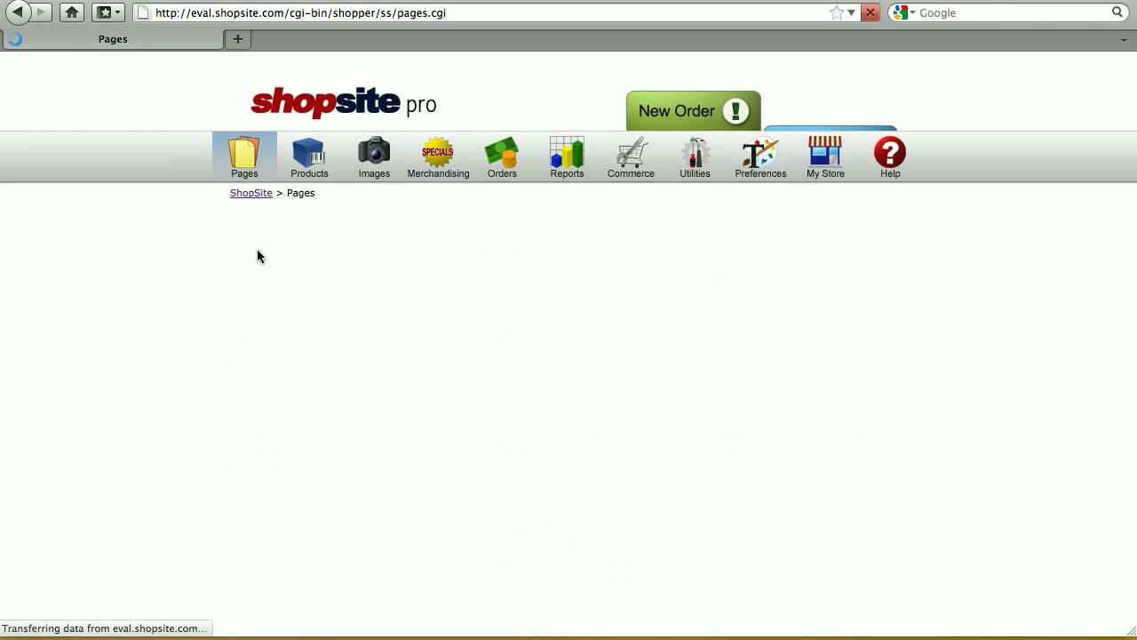
scroll(302, 351, down, 4)
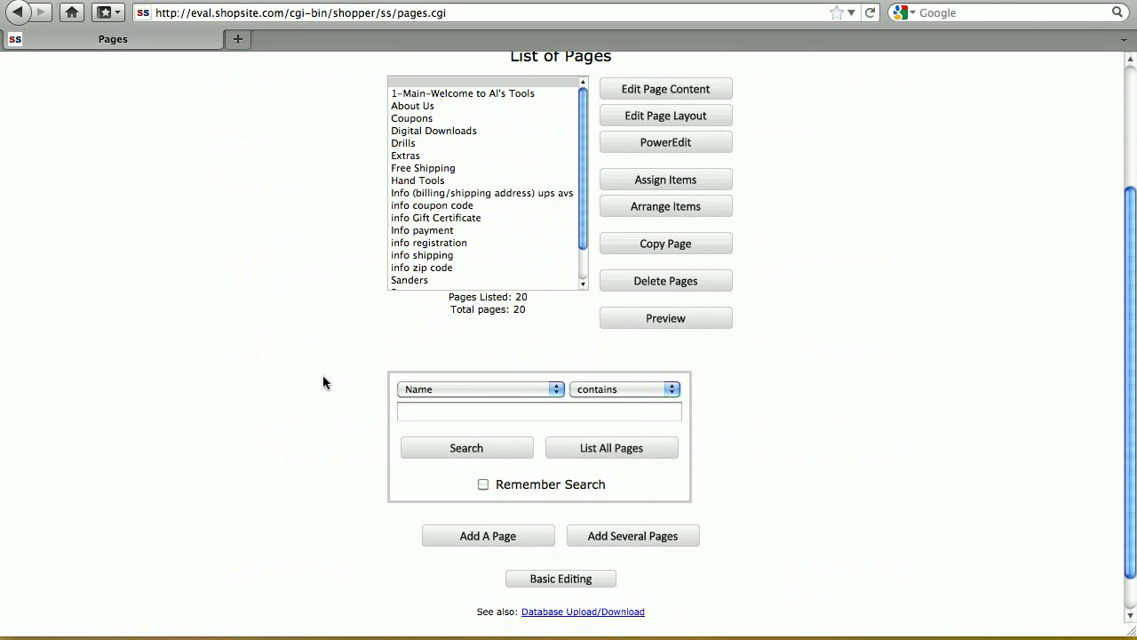
click(485, 535)
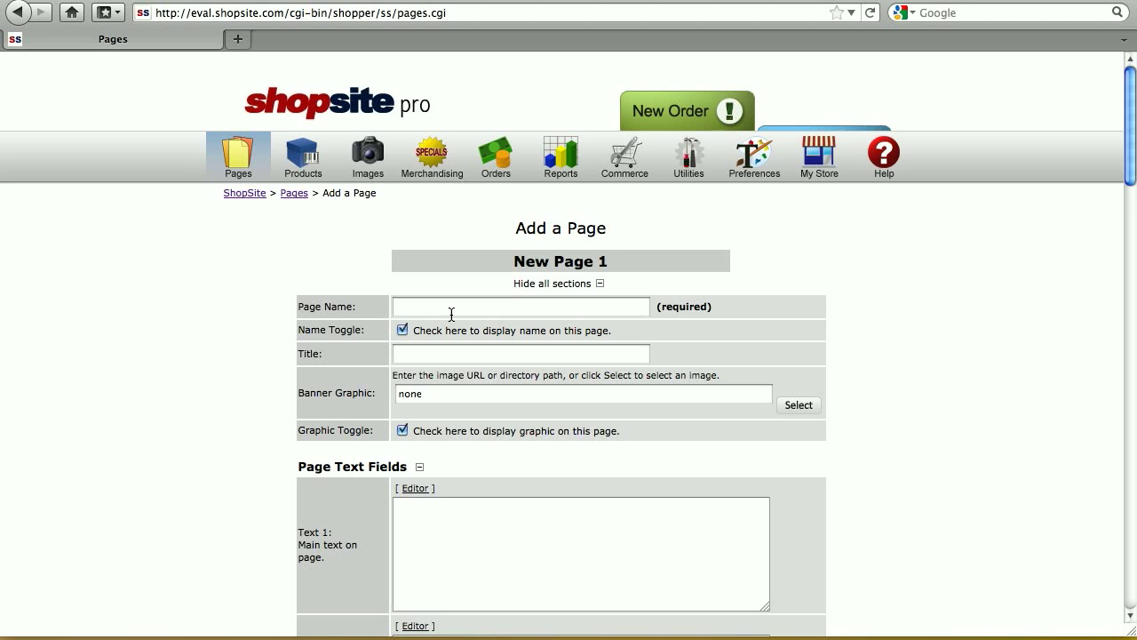
click(451, 314)
text(Als T)
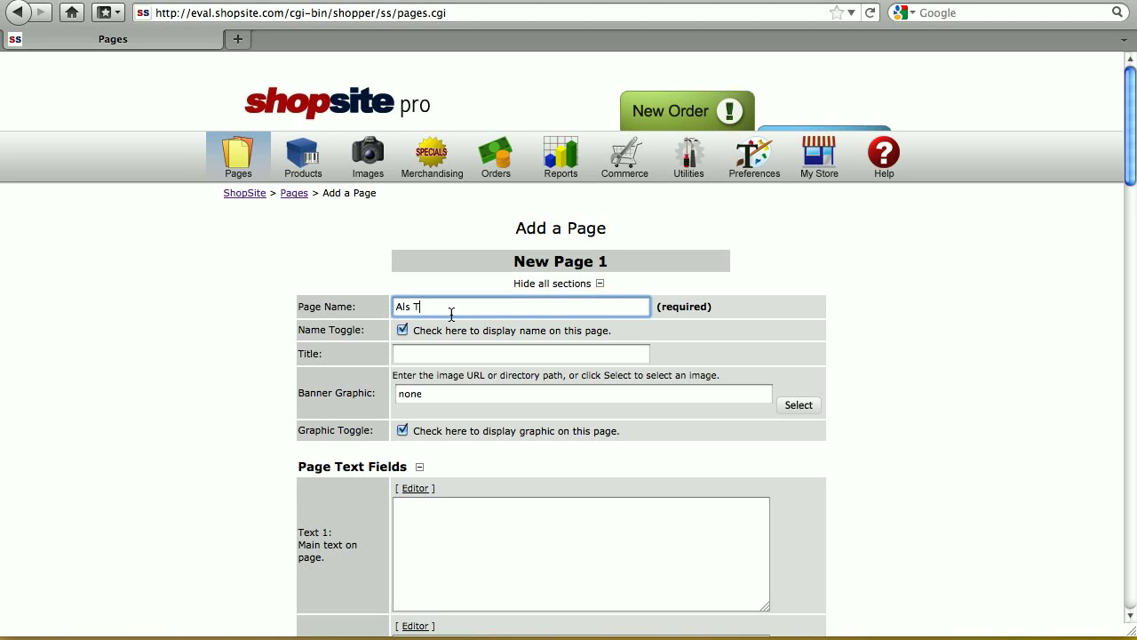
text(ools Best )
text(Sellers)
Set the page's Text 1 to 'Check out the products listed below or search our store for other great products.'
scroll(593, 378, down, 5)
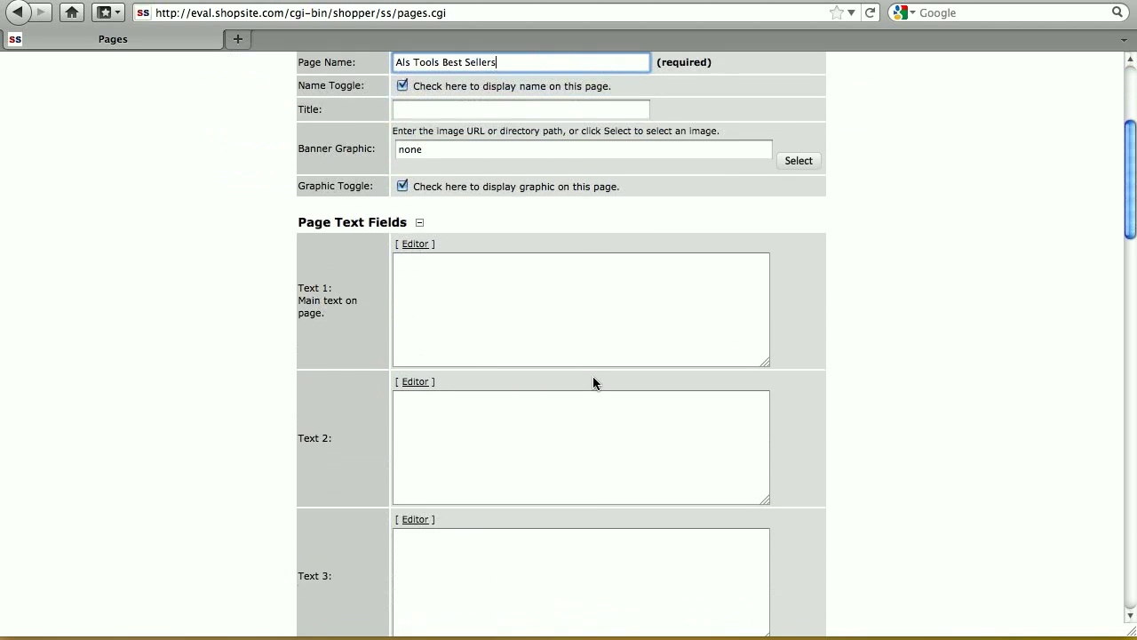
click(569, 346)
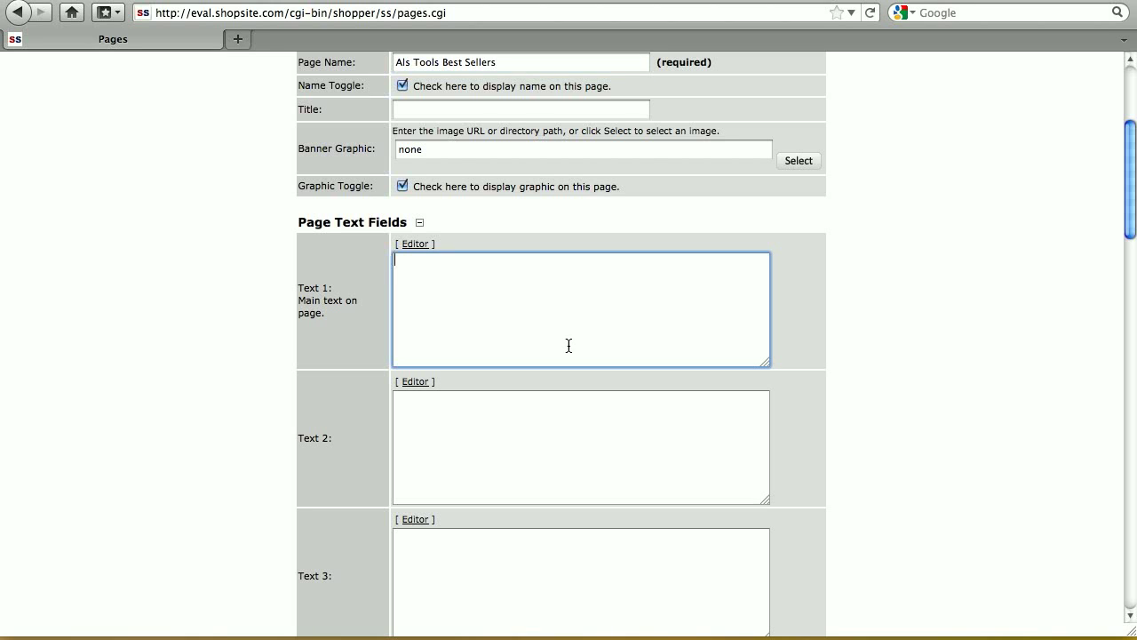
text(Checke)
text(o)
key(BackSpace)
key(BackSpace)
text(out)
text(the )
text(products listed )
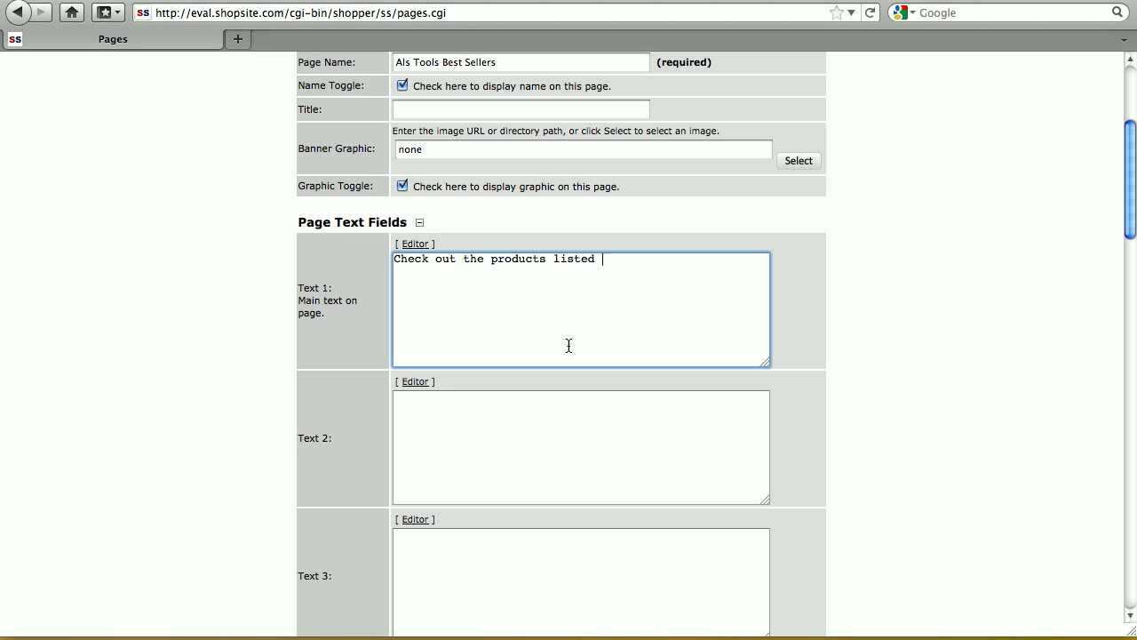
text(below or )
text(search our store)
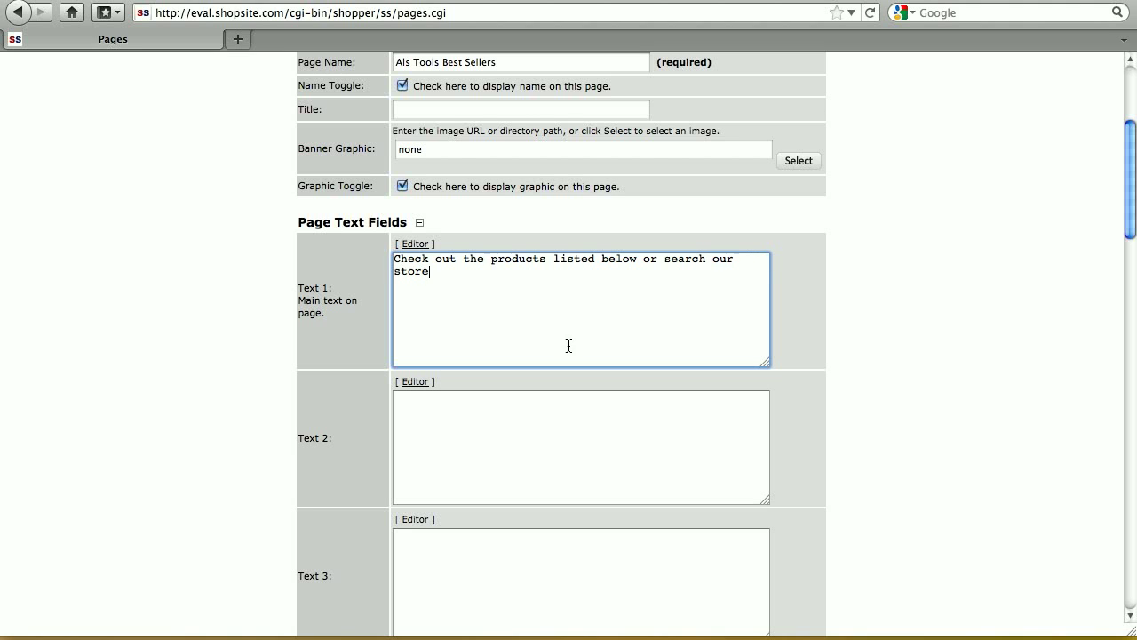
text( forother g)
text(reat products.)
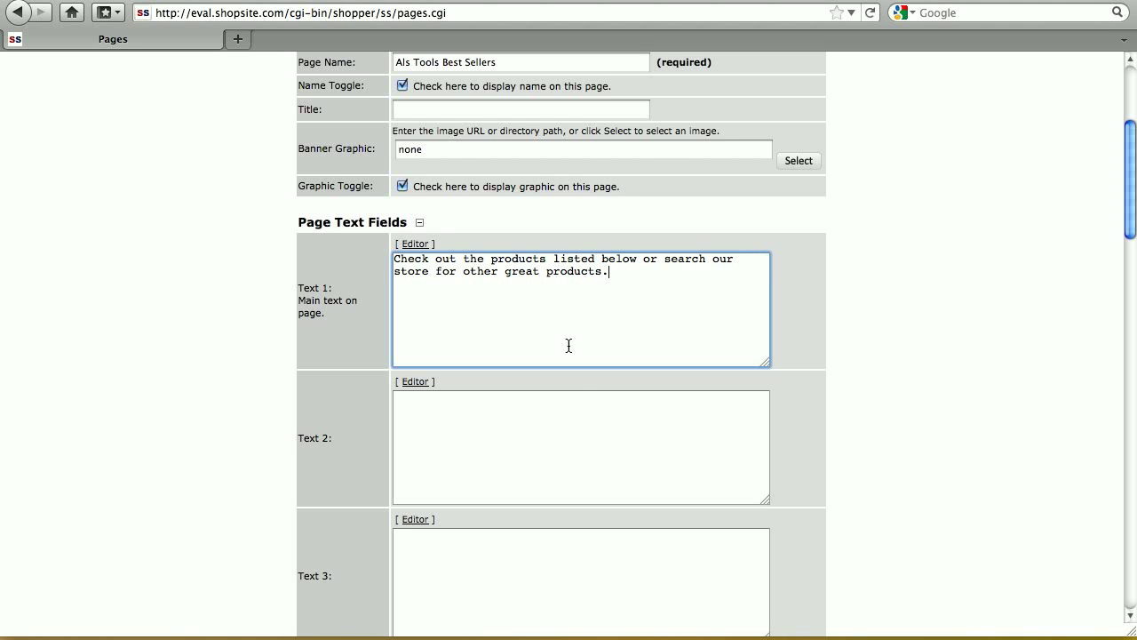
scroll(702, 494, down, 3)
Choose FacebookStandard.sst as the page template under Layout Info
scroll(701, 494, down, 3)
scroll(702, 494, down, 1)
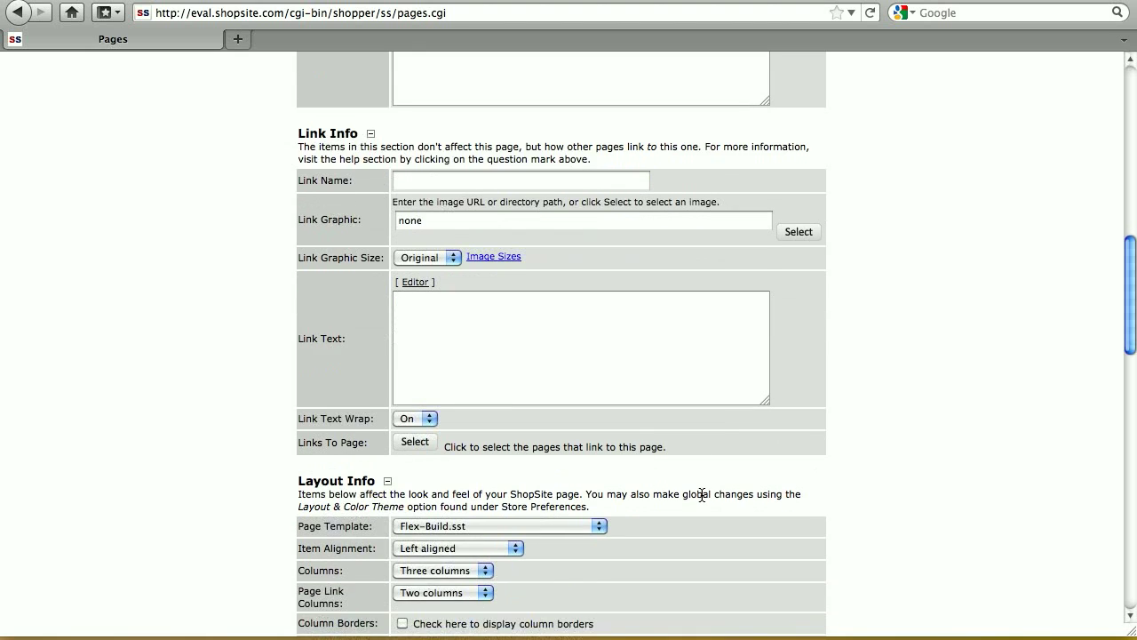
scroll(702, 494, down, 2)
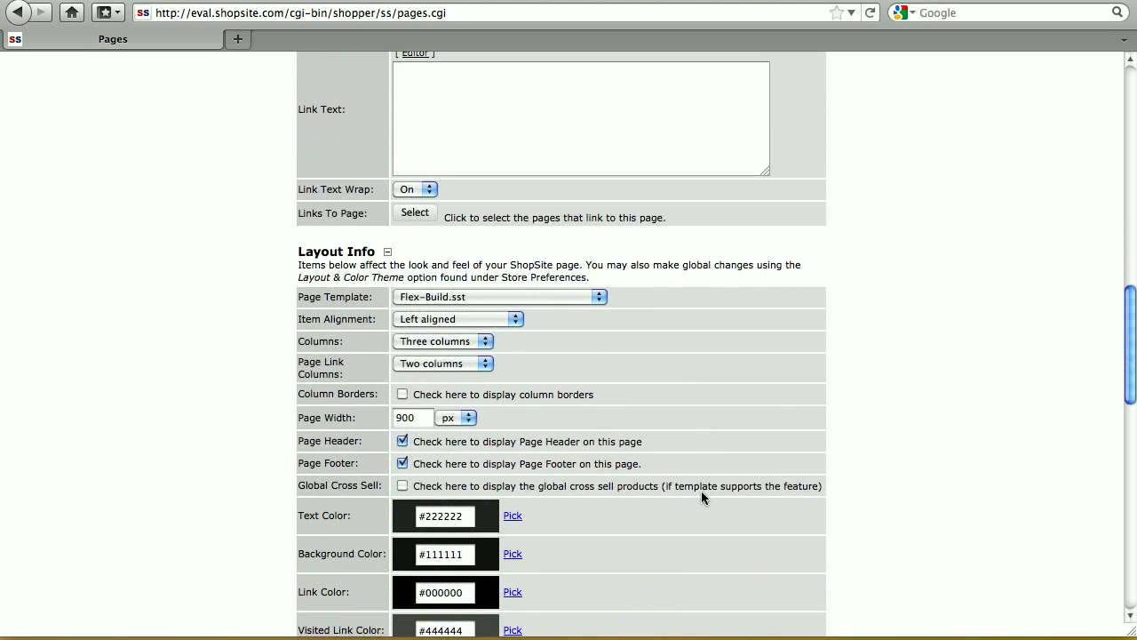
click(578, 301)
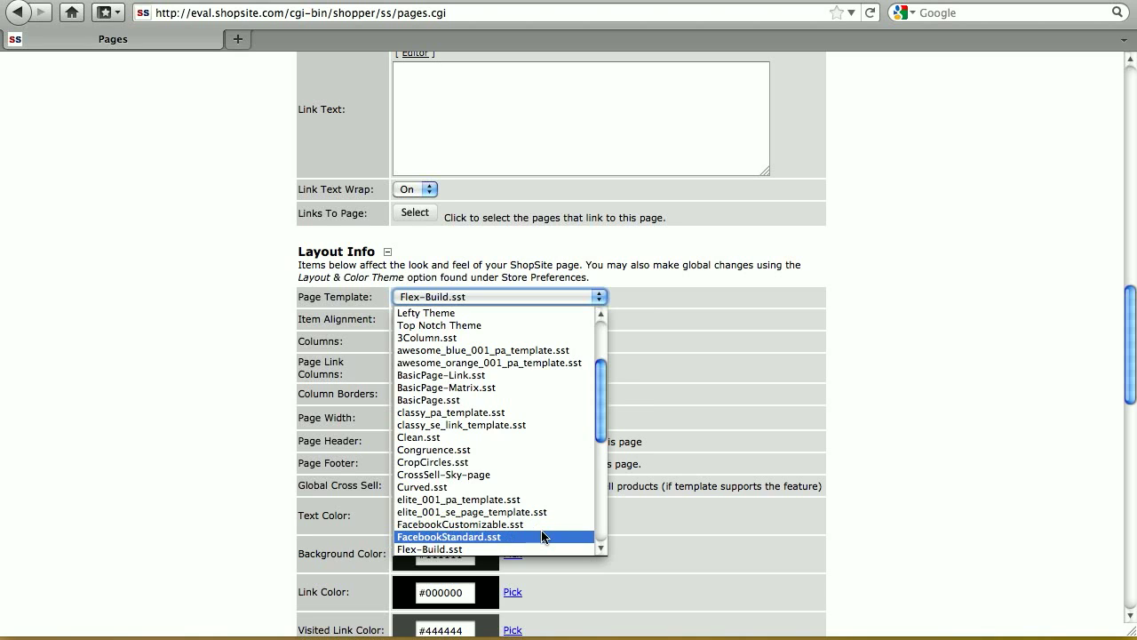
click(542, 536)
Set the file name to bestsellers.html and enable the Product Search Field
scroll(630, 531, down, 5)
scroll(630, 531, down, 5)
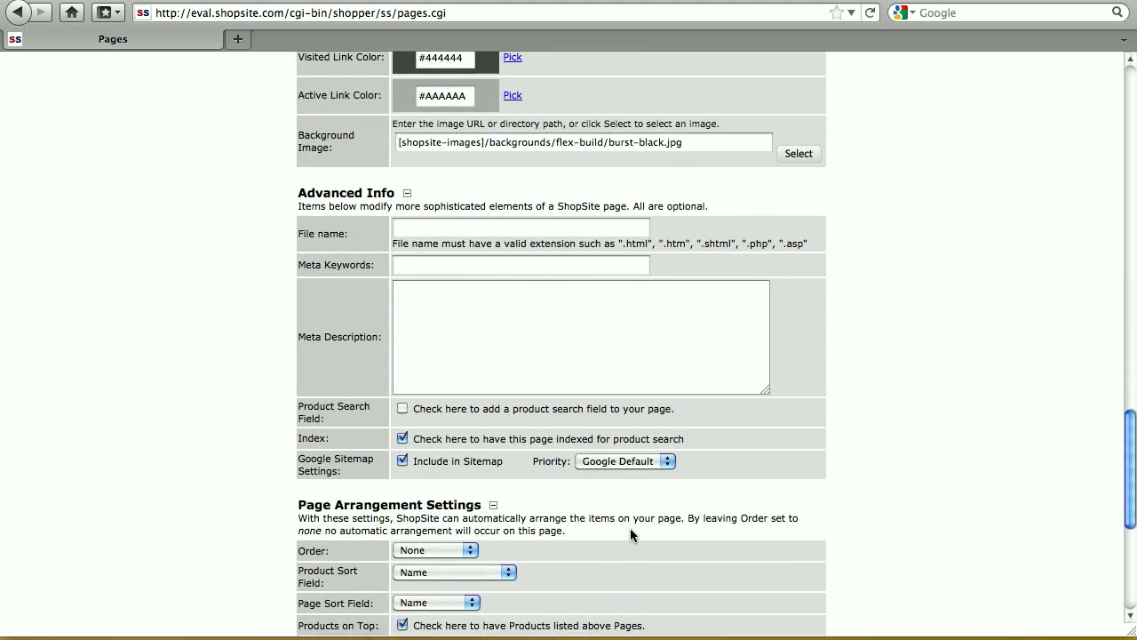
click(469, 212)
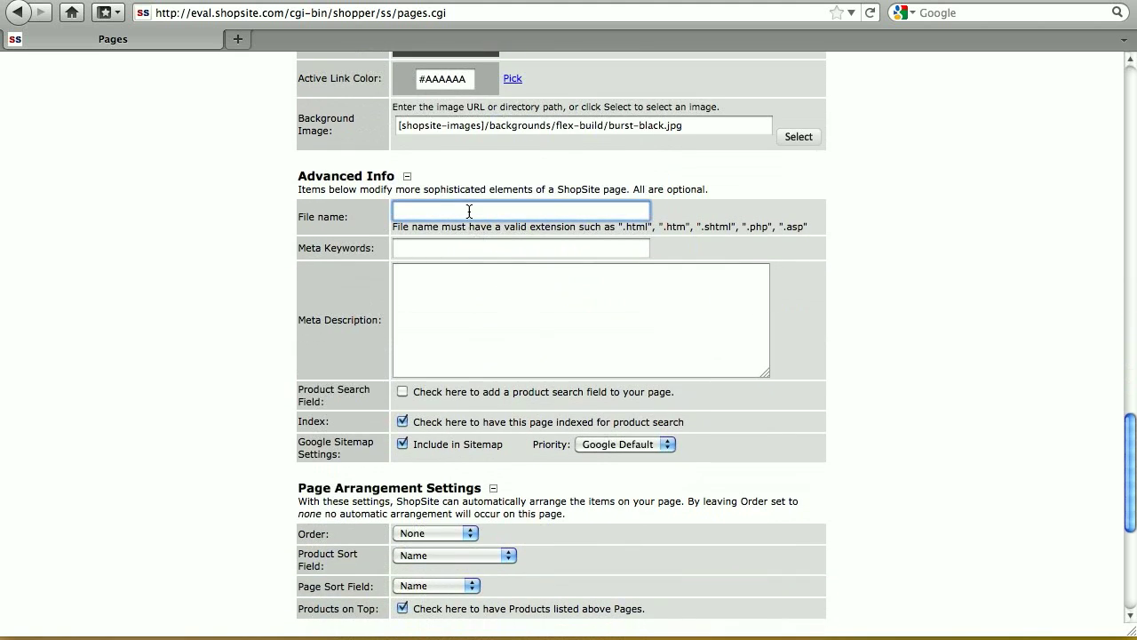
text(bestsellers)
text(.htm)
text(l)
click(403, 392)
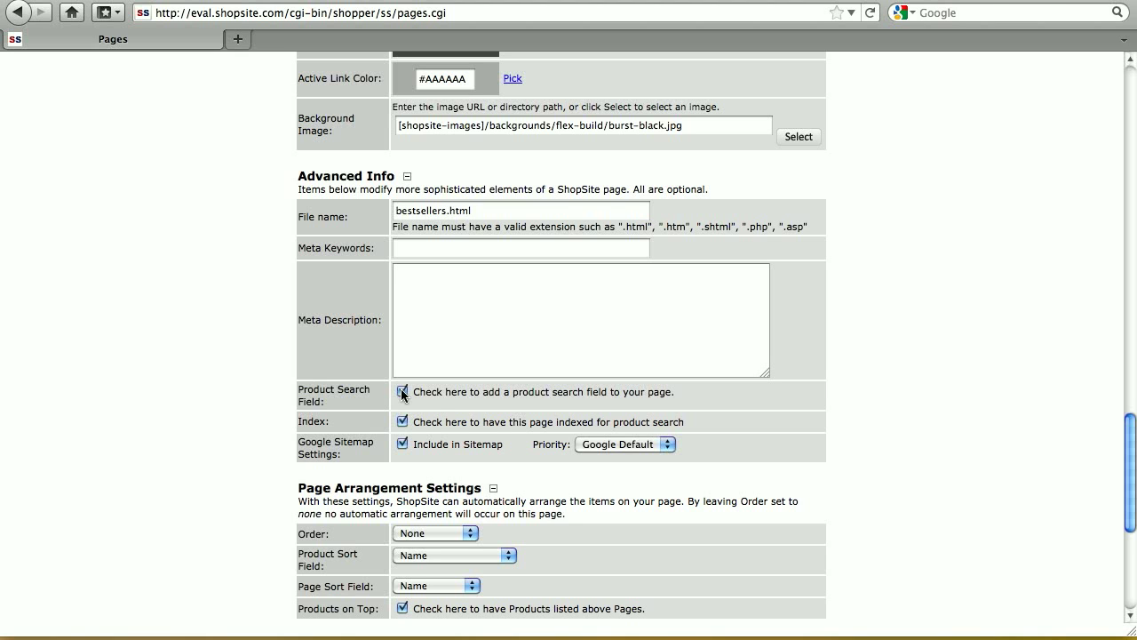
scroll(514, 442, down, 5)
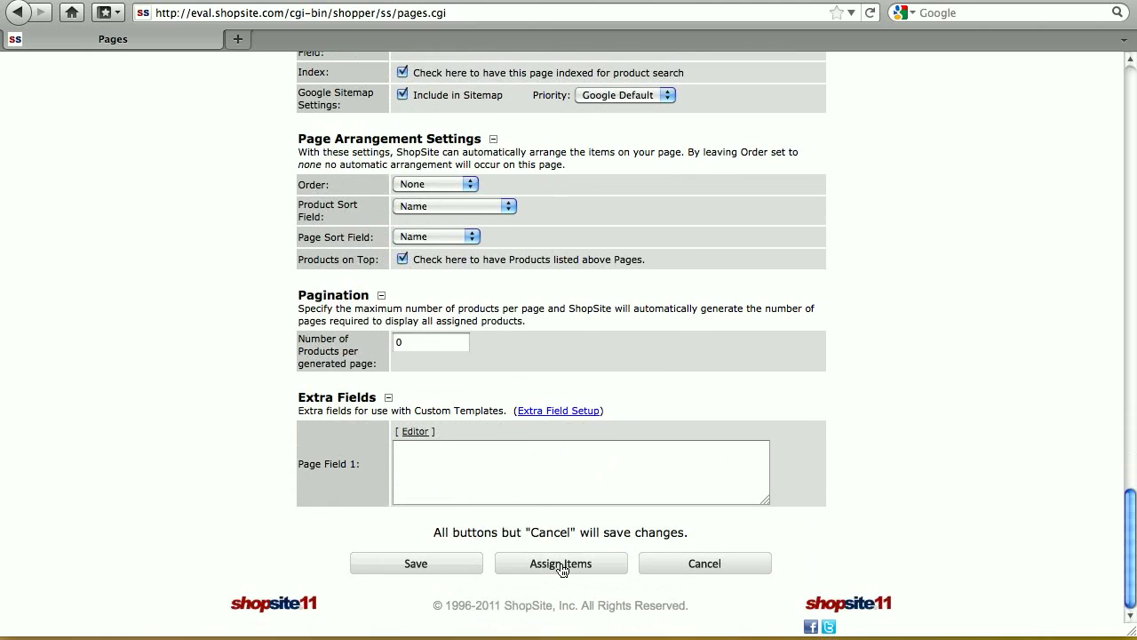
Assign all four best-seller products to the page and save the assignments
click(561, 563)
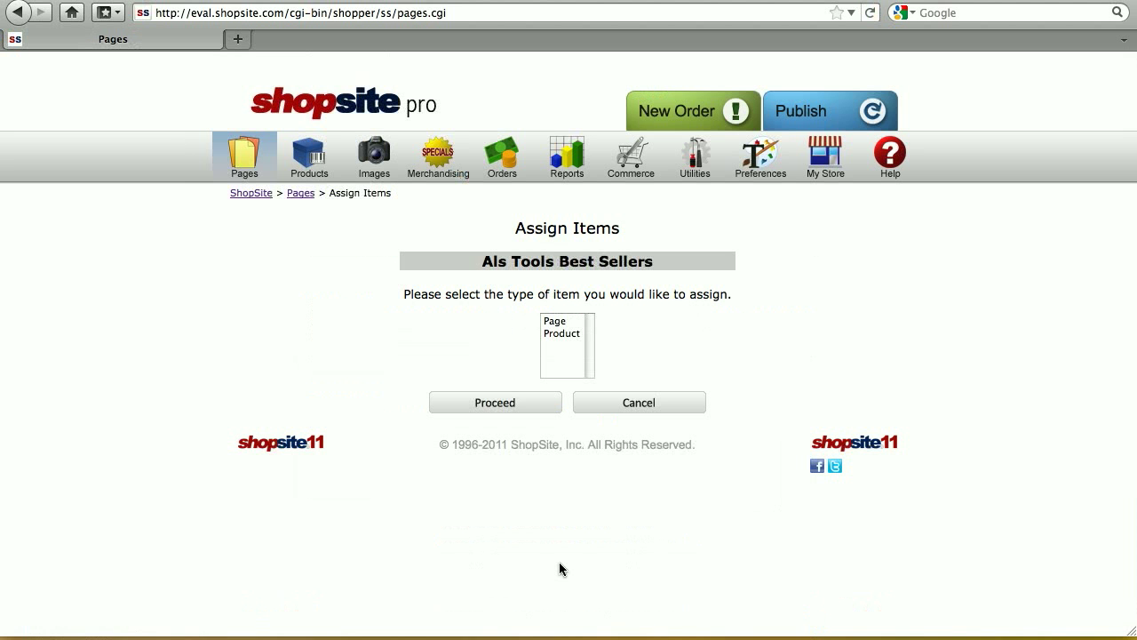
click(572, 334)
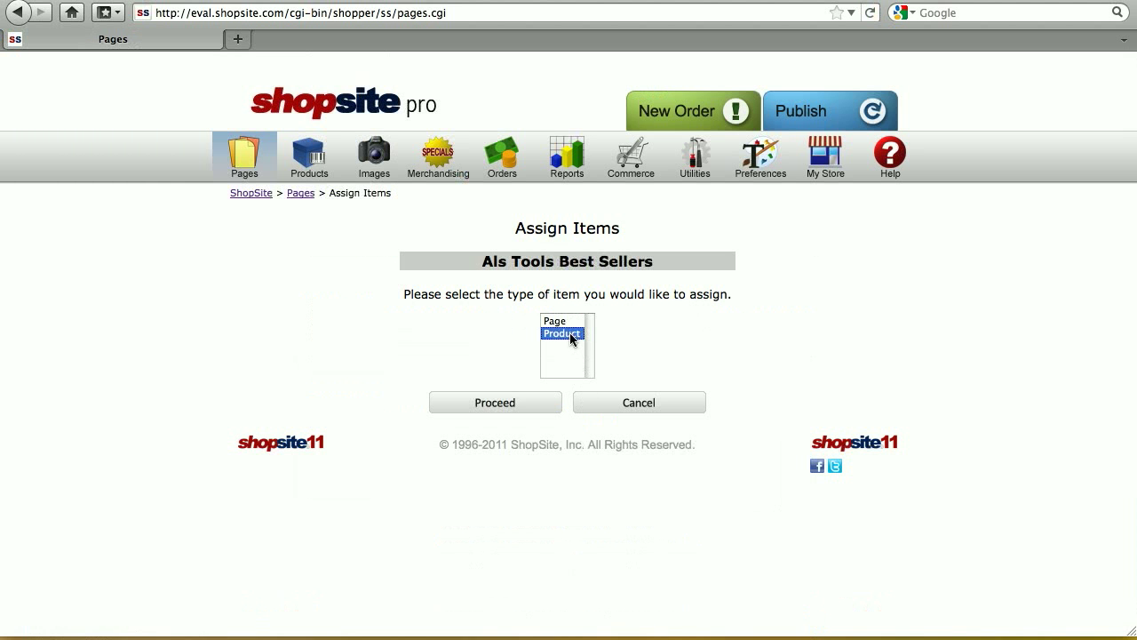
click(506, 403)
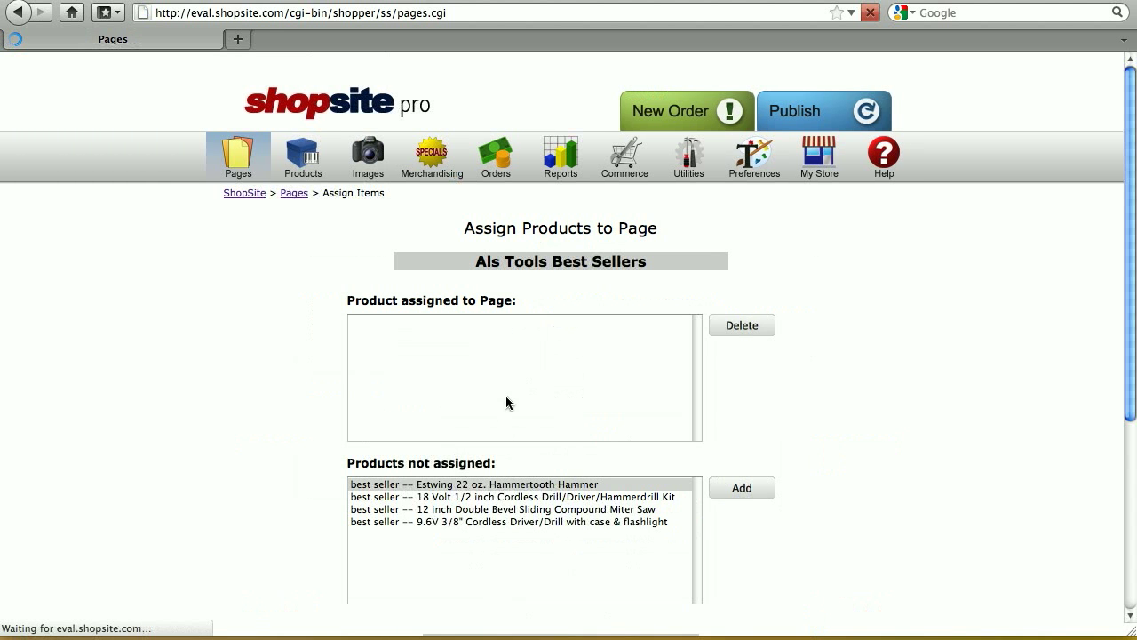
drag(578, 484, 573, 531)
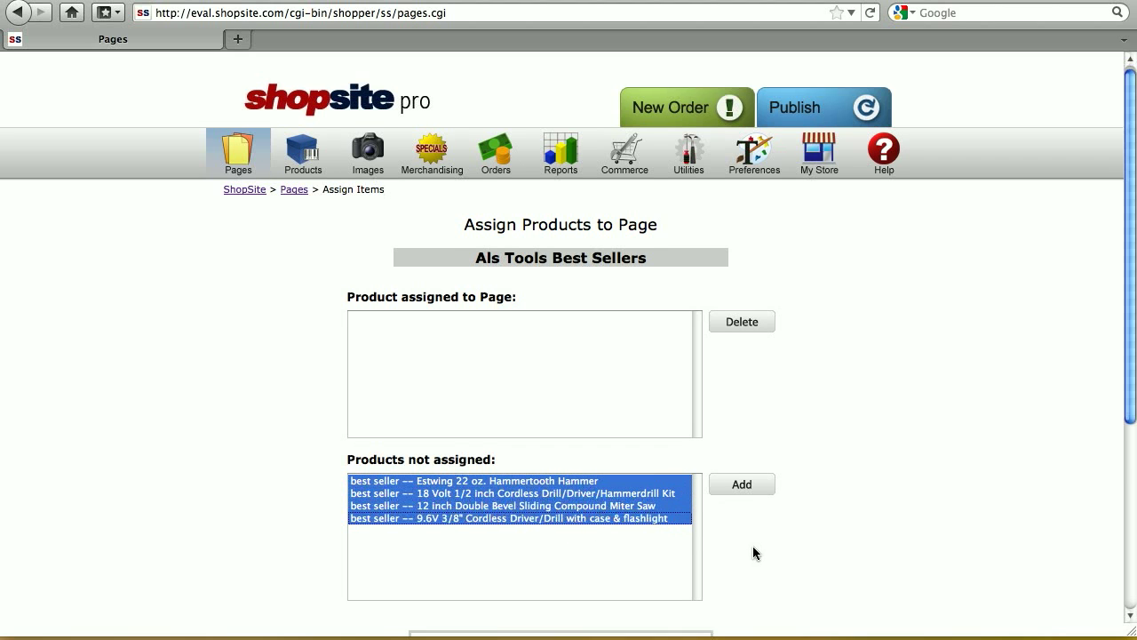
scroll(752, 545, down, 2)
click(744, 411)
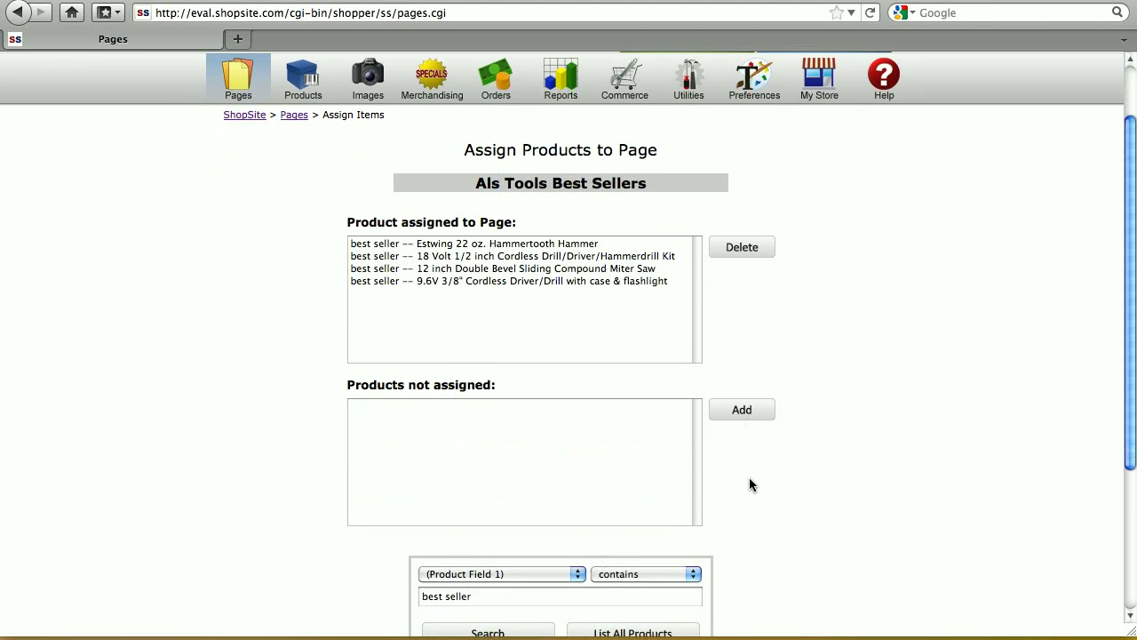
scroll(748, 477, down, 5)
click(505, 600)
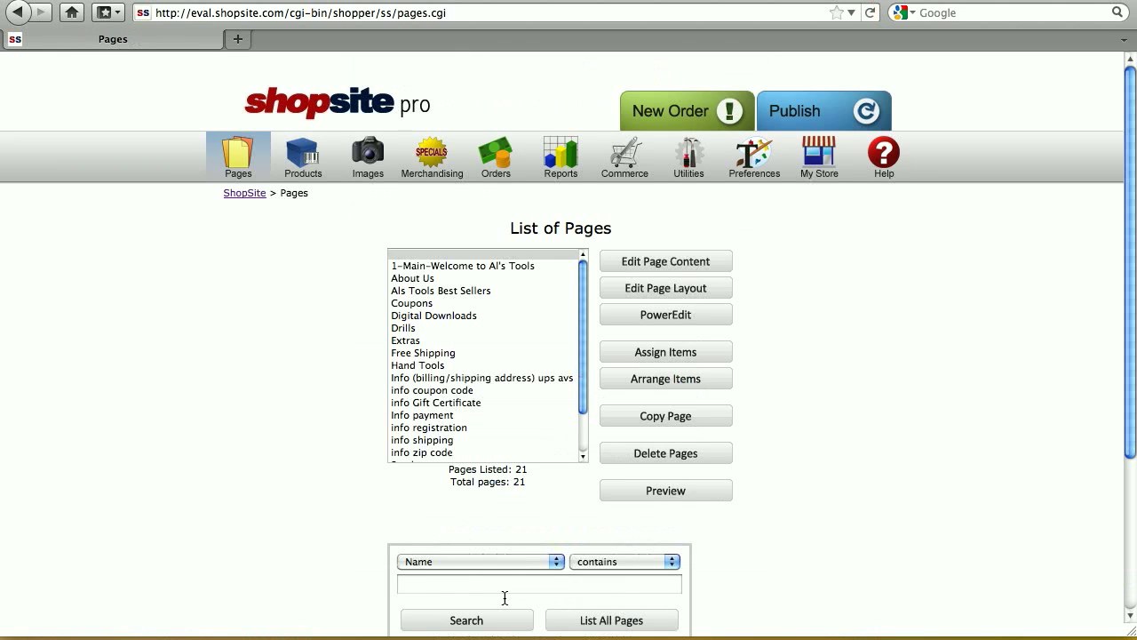
click(475, 292)
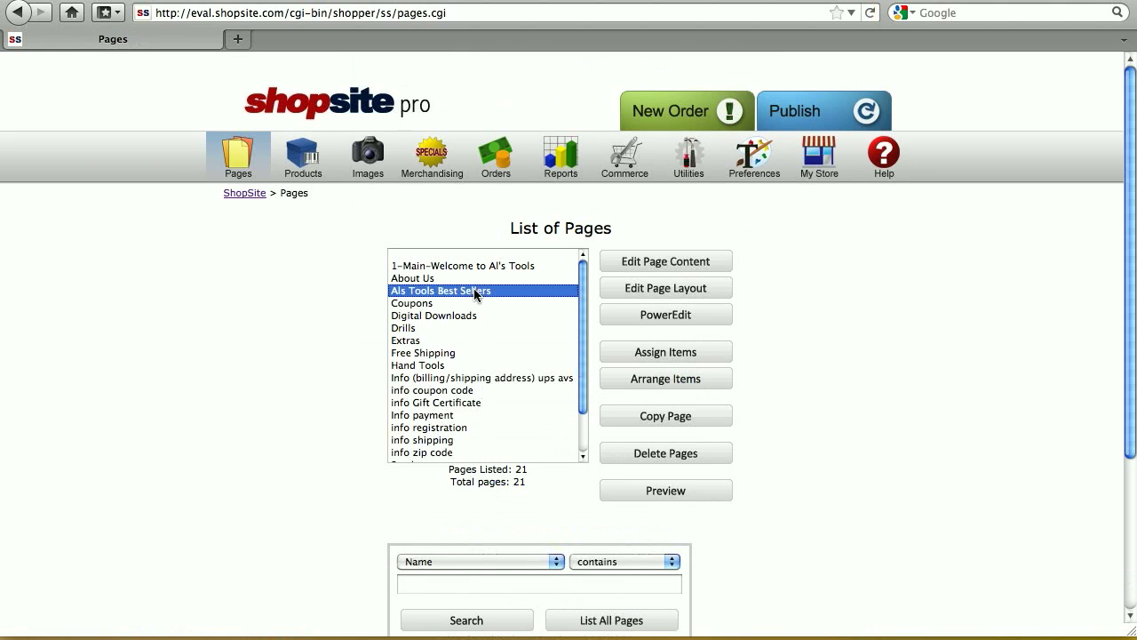
click(634, 488)
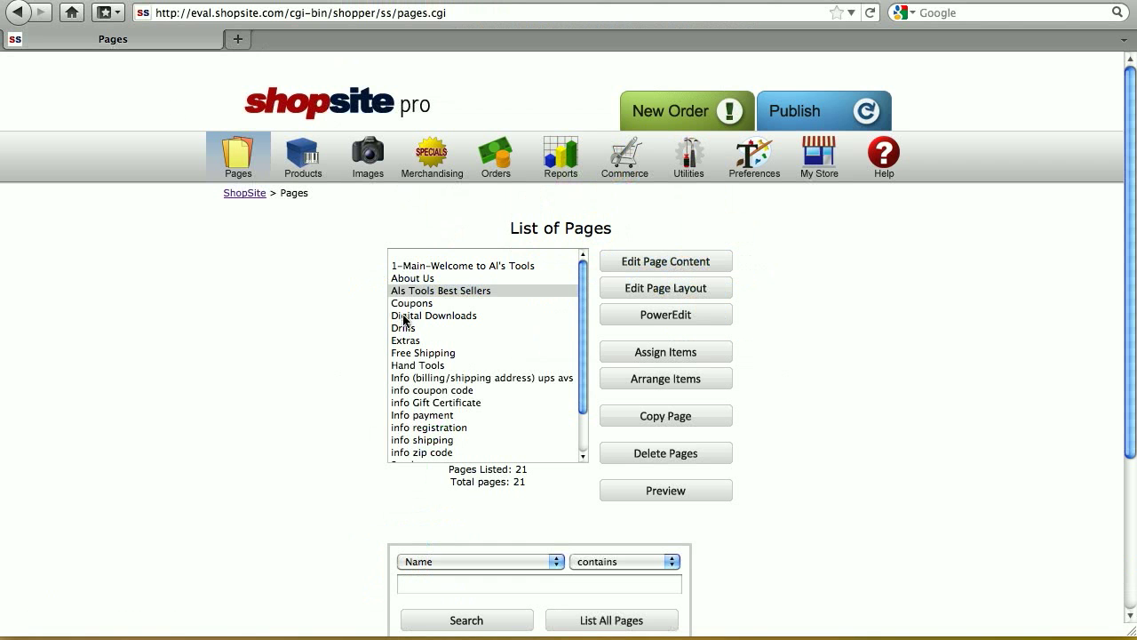
Switch the Als Tools Best Sellers page layout to two columns and save it
click(478, 290)
click(664, 287)
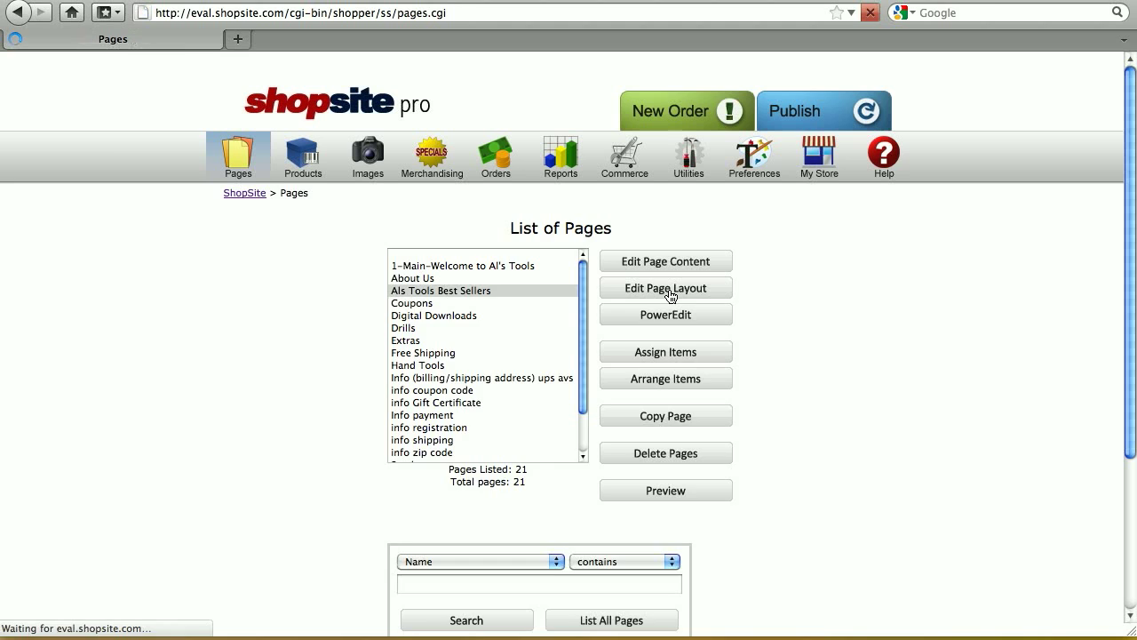
click(477, 471)
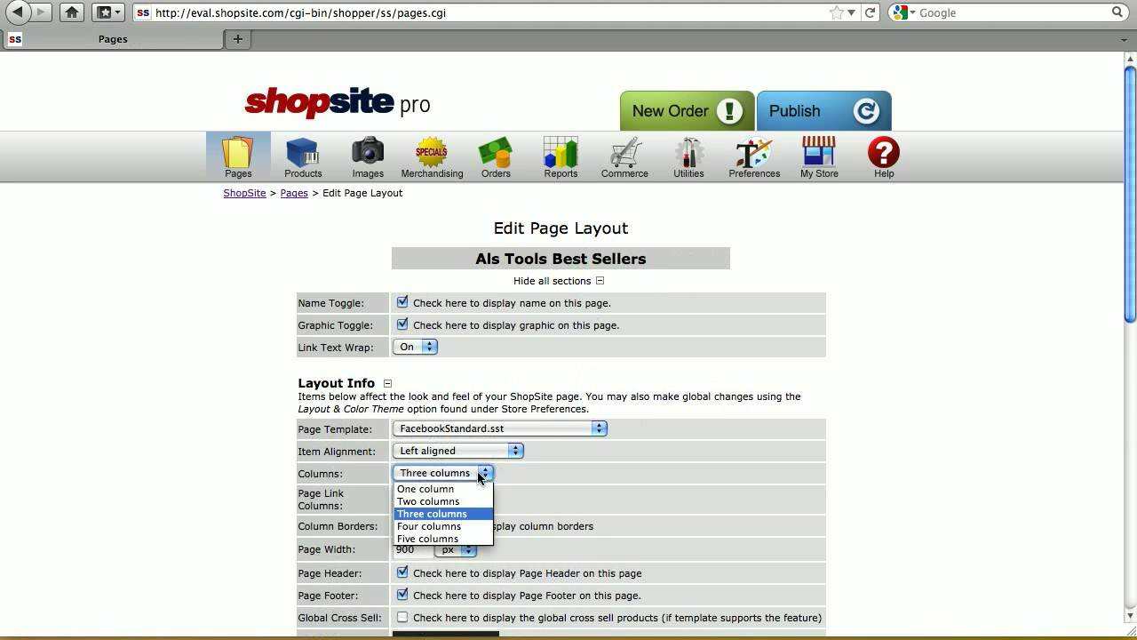
click(463, 498)
scroll(463, 498, down, 10)
scroll(463, 498, down, 5)
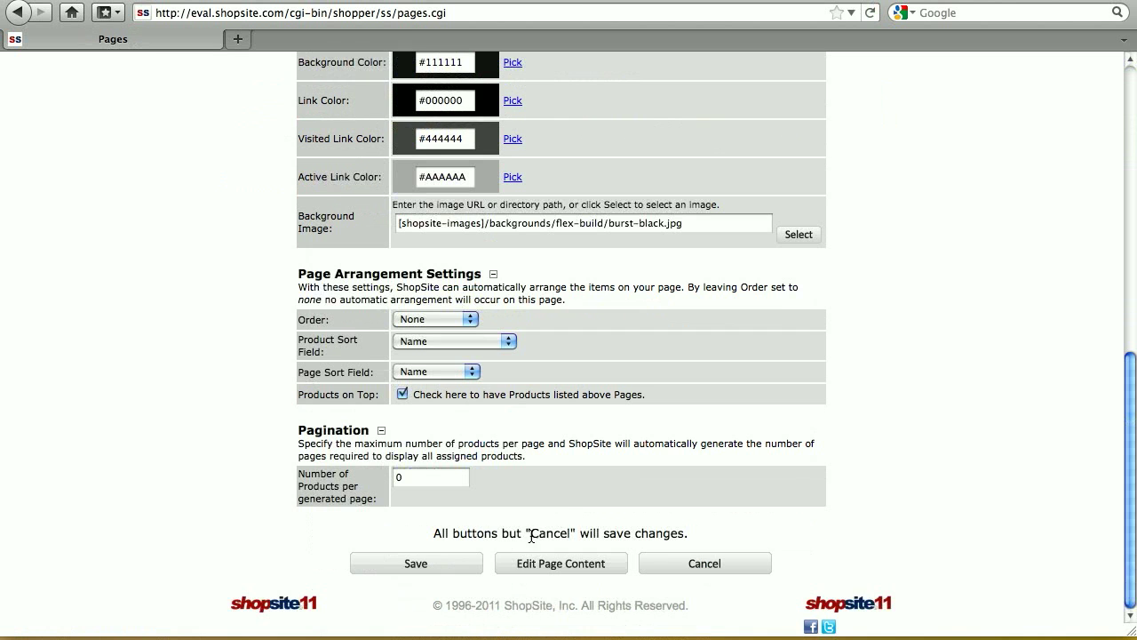
click(457, 572)
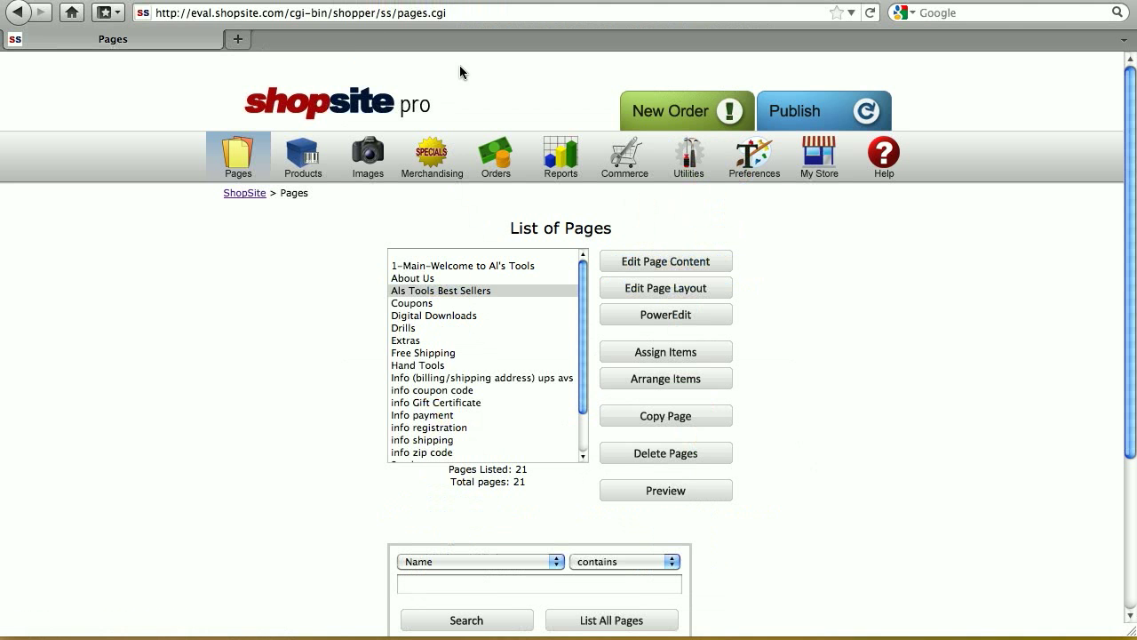
Publish the store and go to Merchandising > Social Media
click(790, 104)
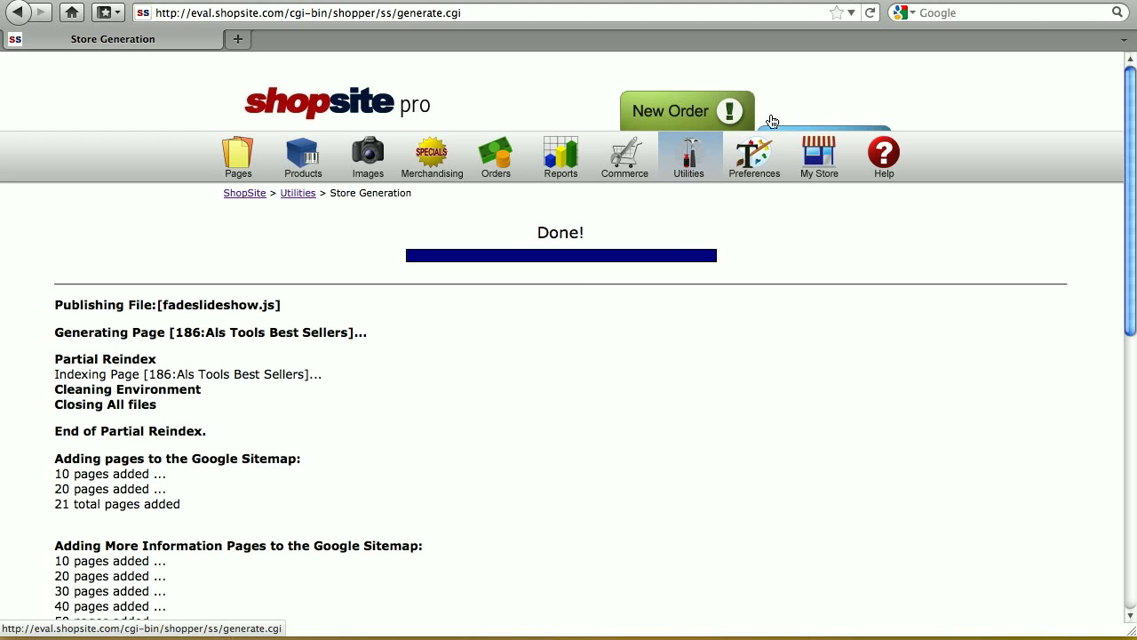
click(445, 182)
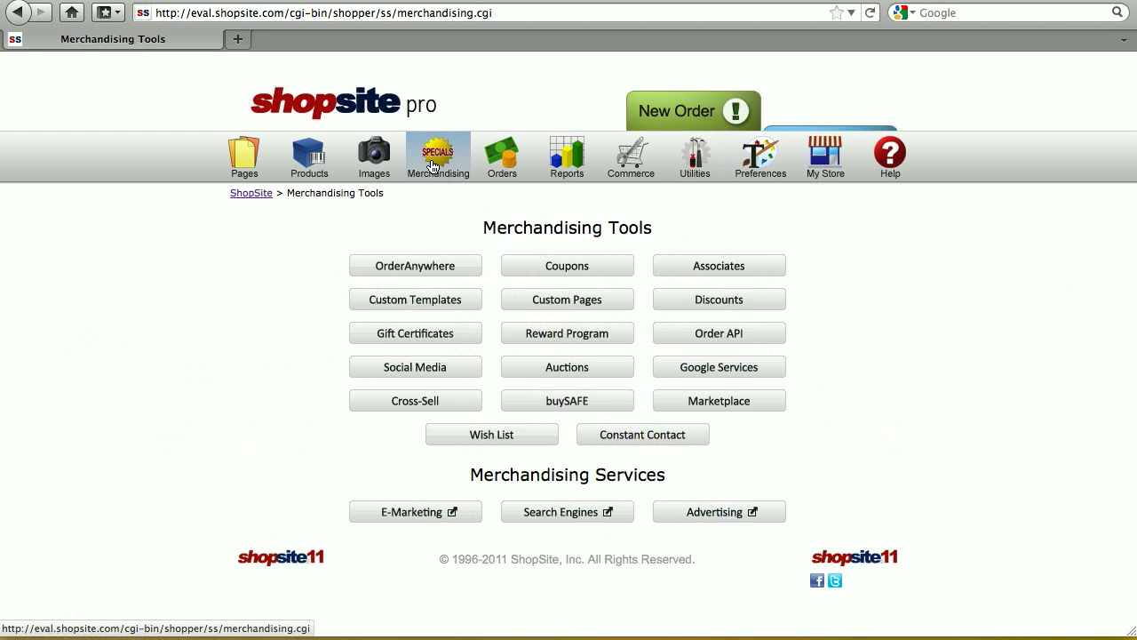
click(441, 365)
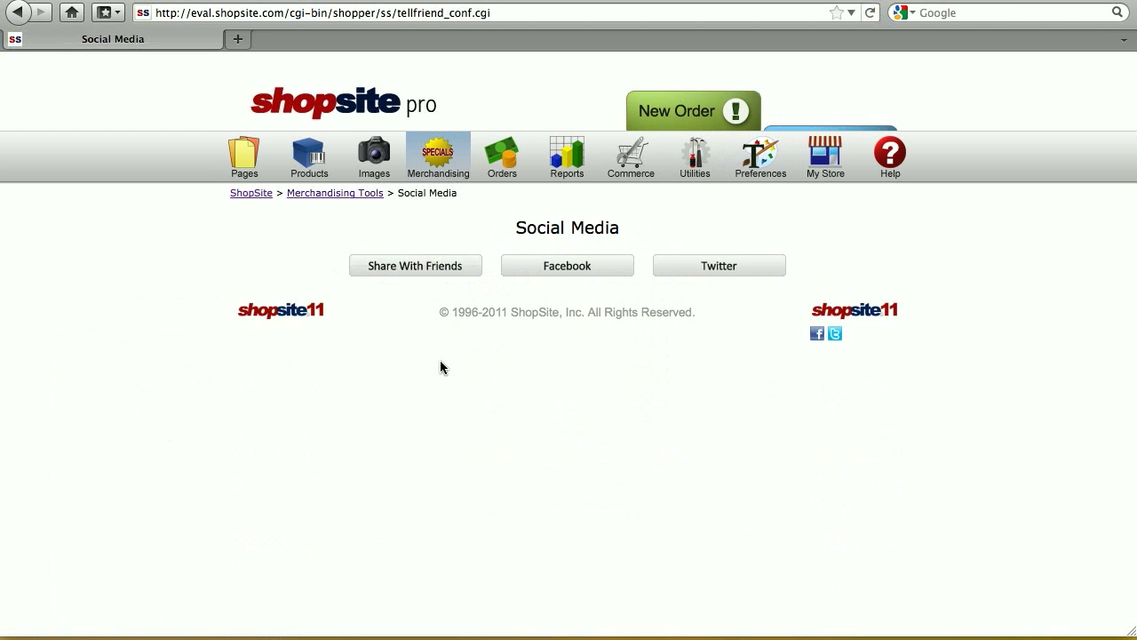
Rename the Facebook tab from 'Online Store' to 'Shop Our Products', with Als Tools Best Sellers as its page
click(515, 270)
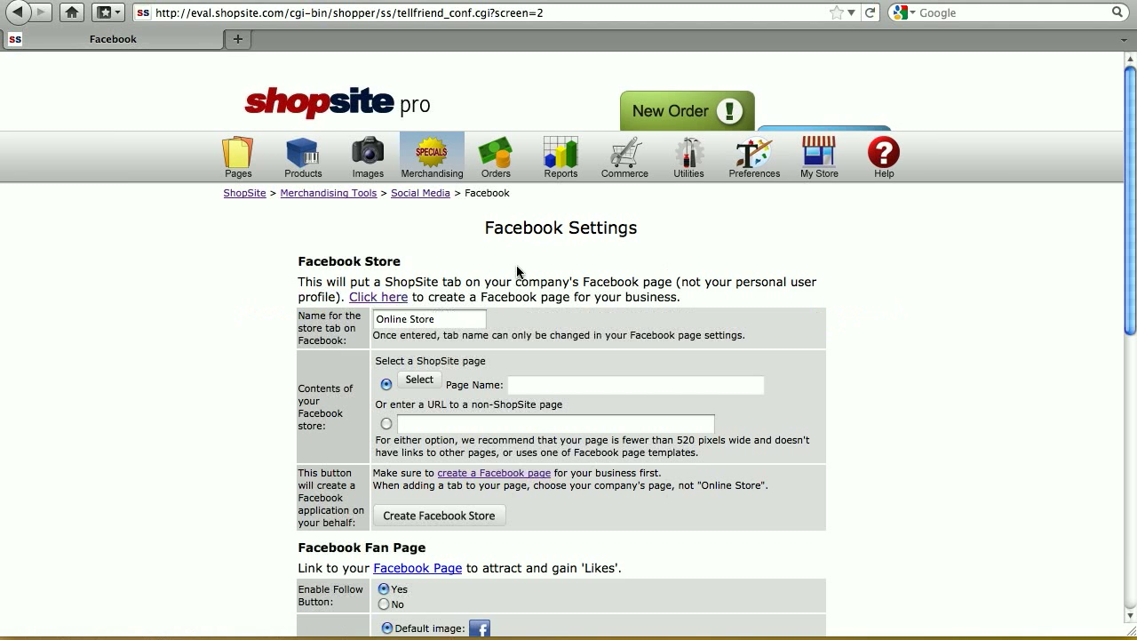
scroll(625, 333, down, 3)
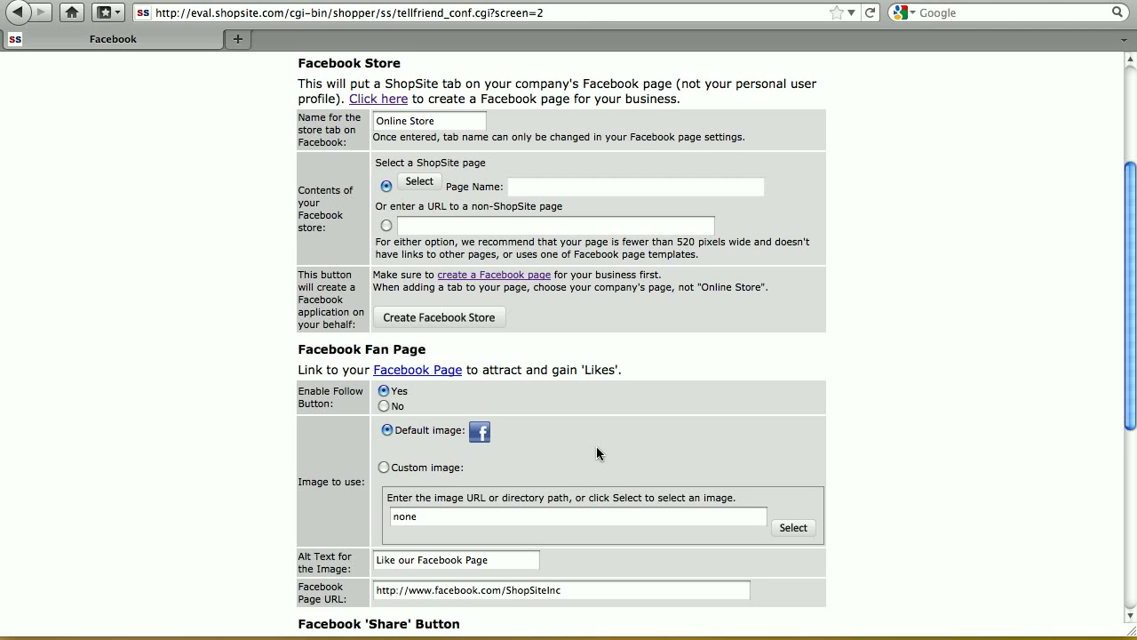
scroll(596, 449, up, 3)
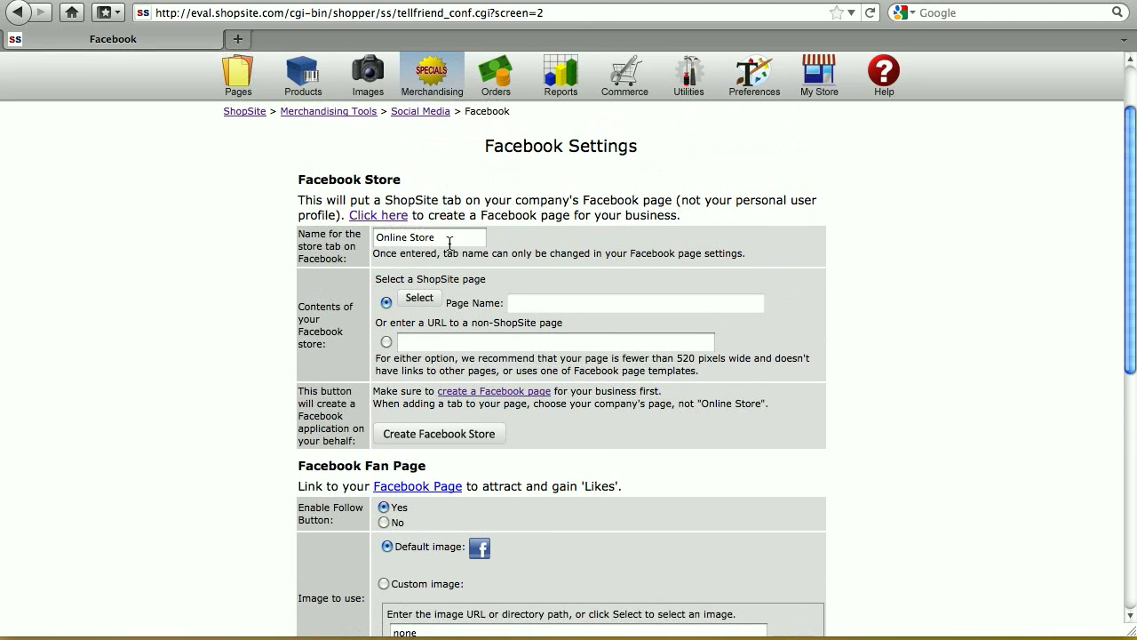
drag(448, 238, 374, 242)
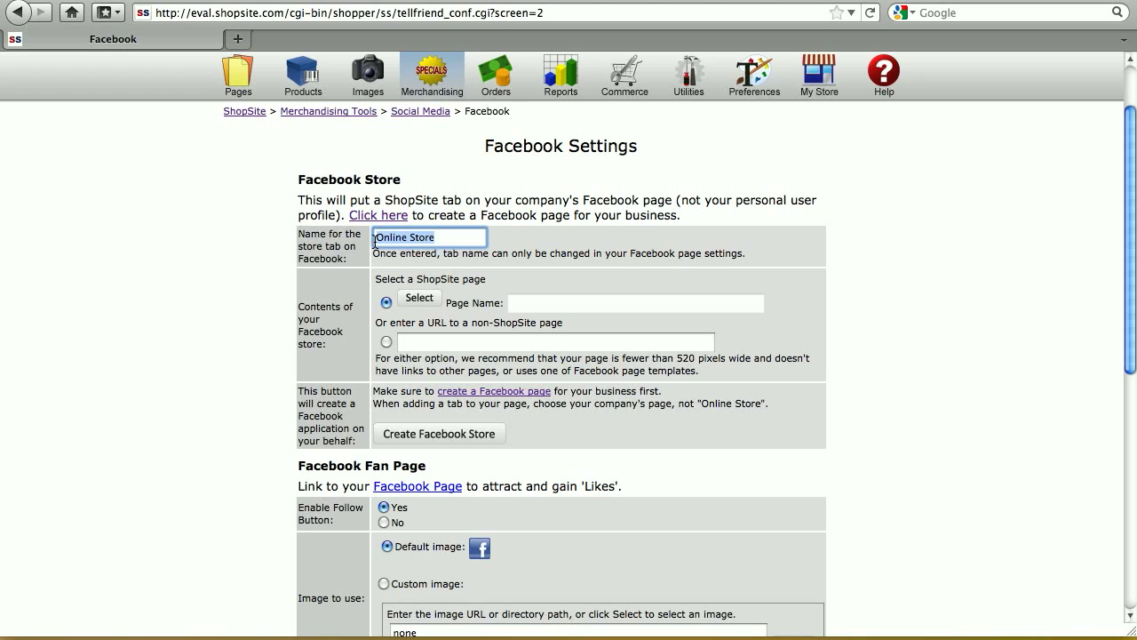
text(Shop Our)
text( Products)
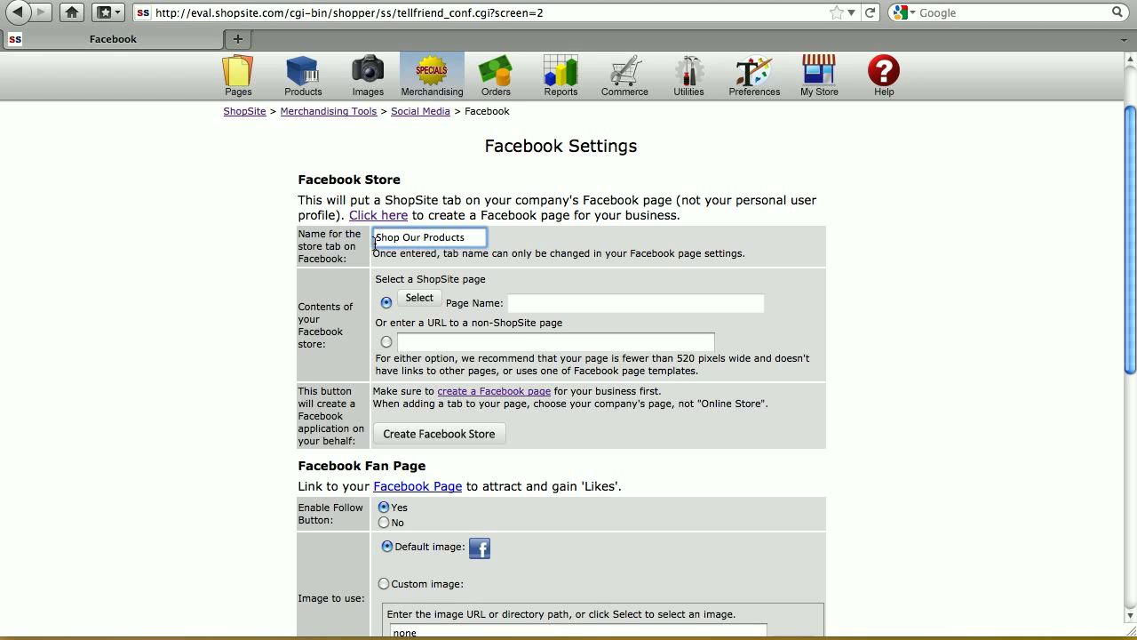
click(423, 301)
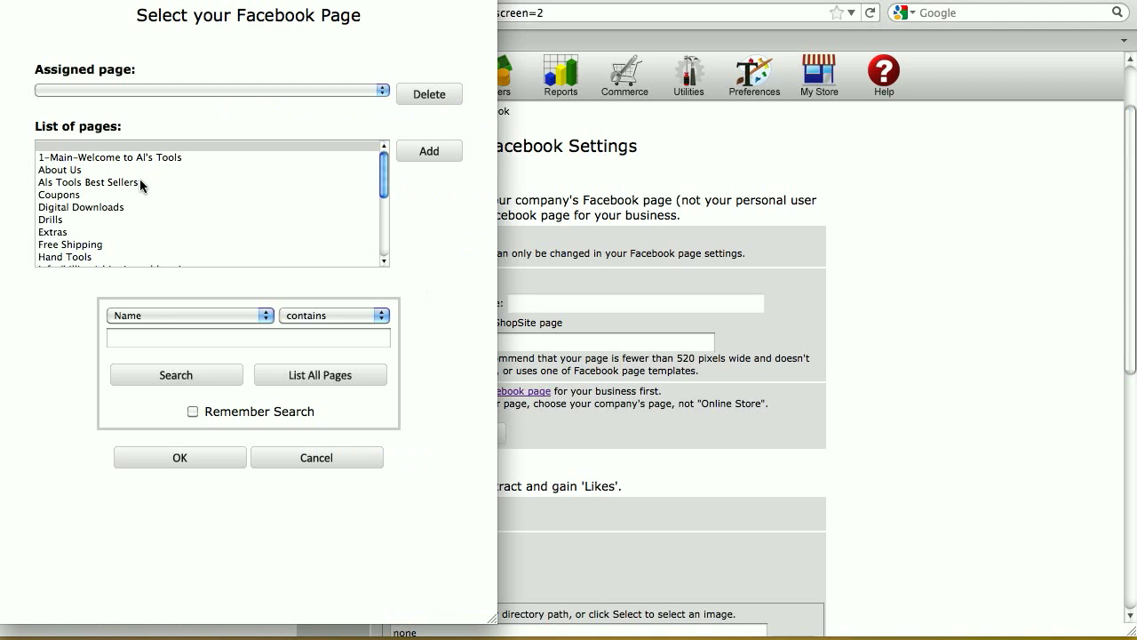
click(140, 183)
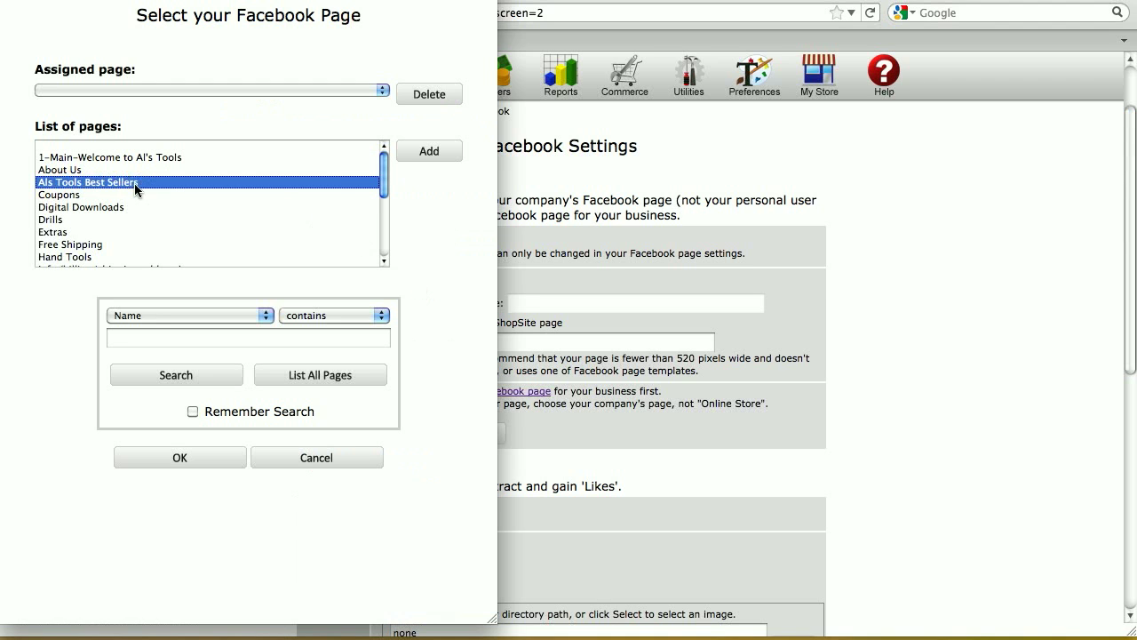
click(423, 153)
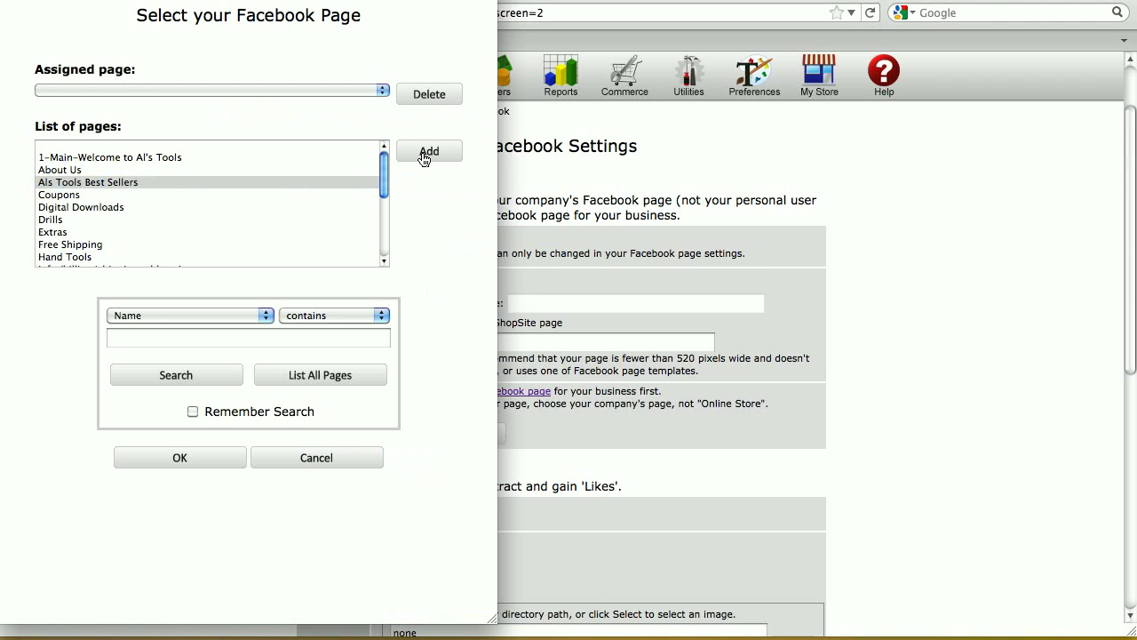
click(224, 454)
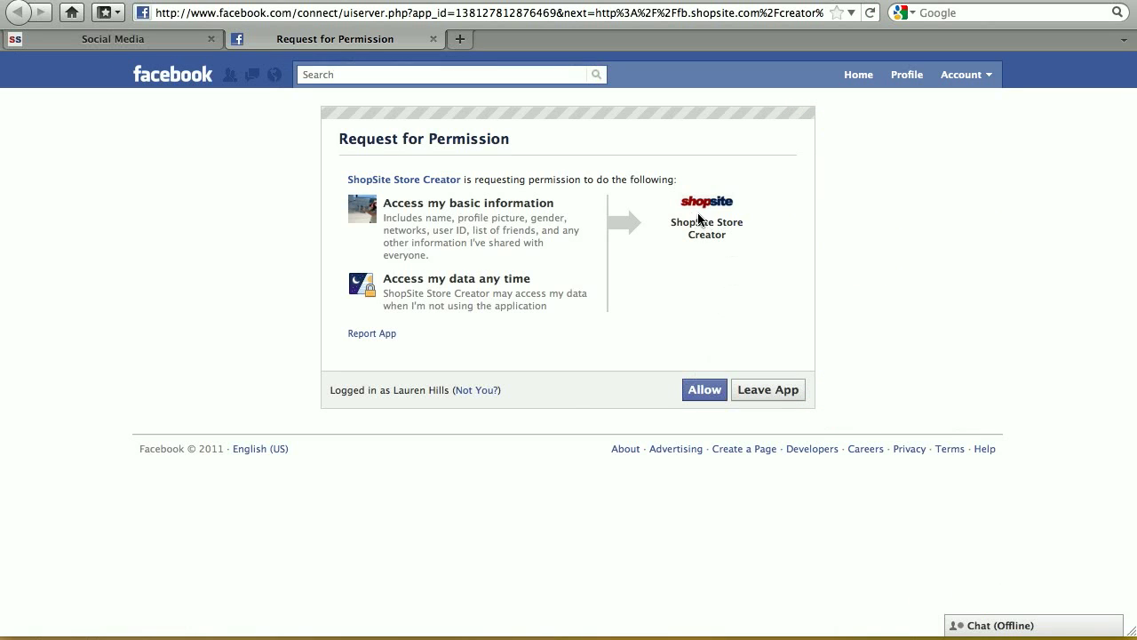
Allow ShopSite Store Creator, approve the Facebook integration, and allow the Online Store app
click(704, 391)
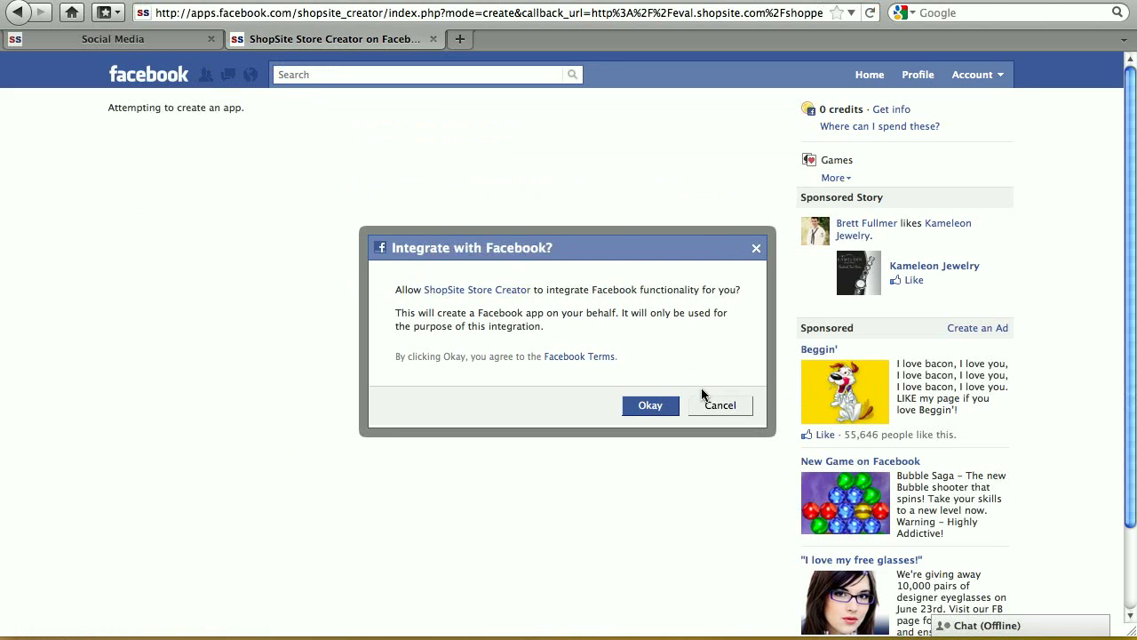
click(657, 408)
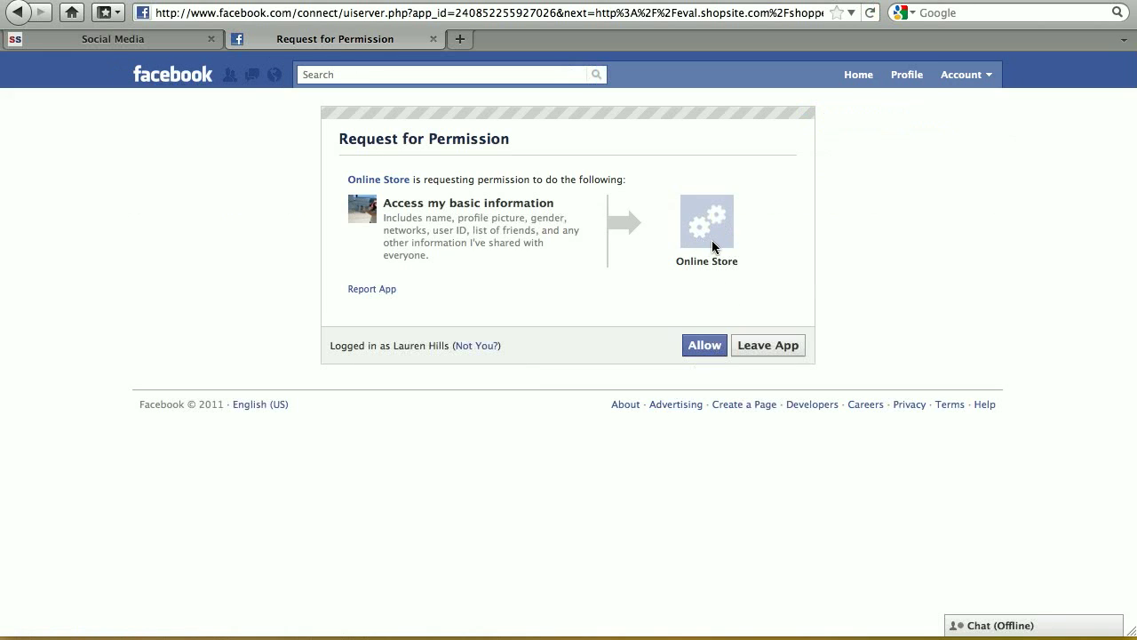
click(713, 338)
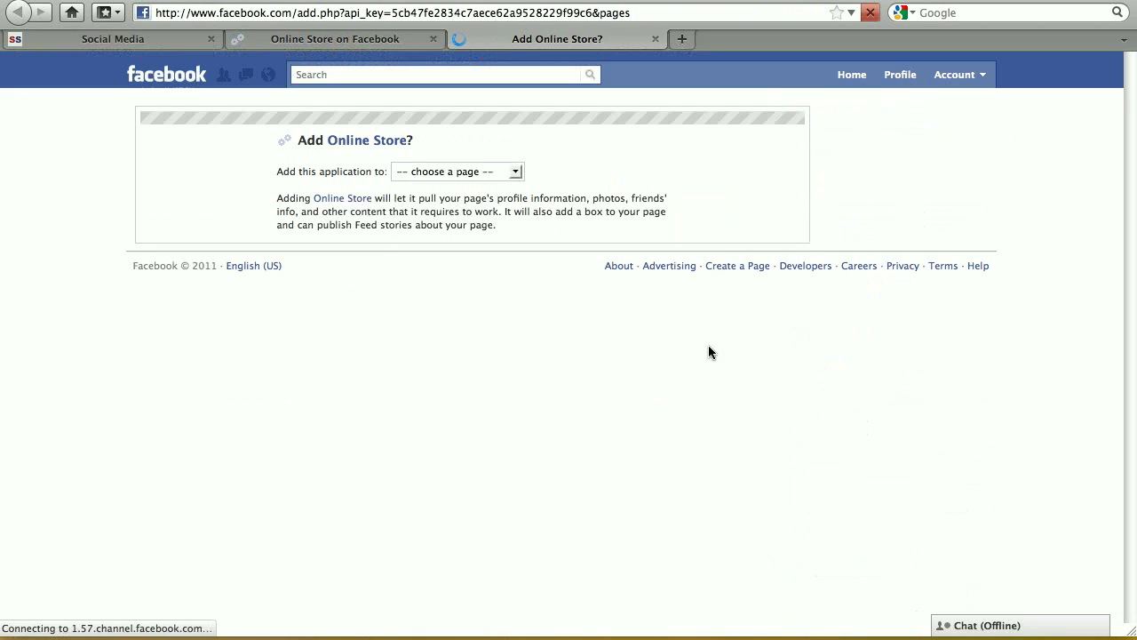
Add the Online Store app to the ShopSite Facebook page
click(515, 173)
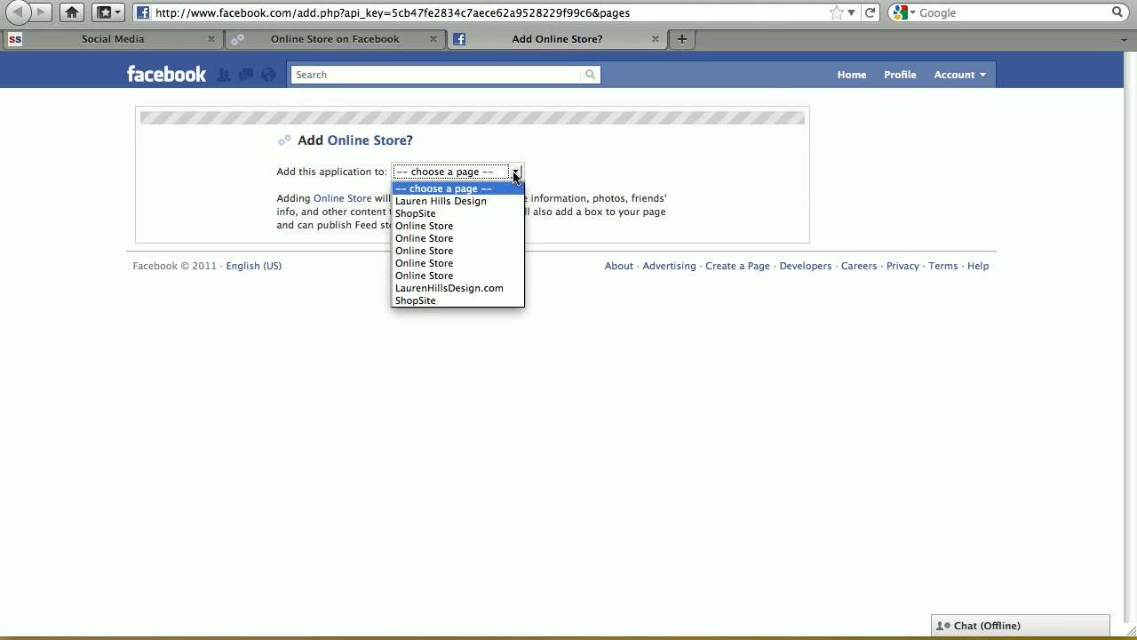
click(479, 213)
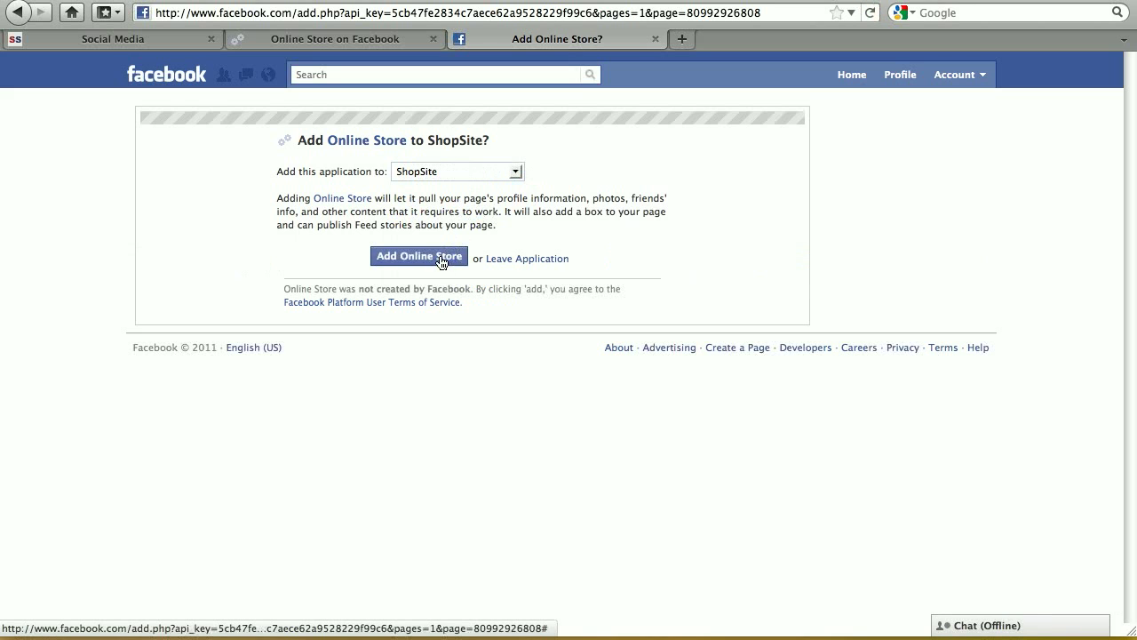
click(440, 258)
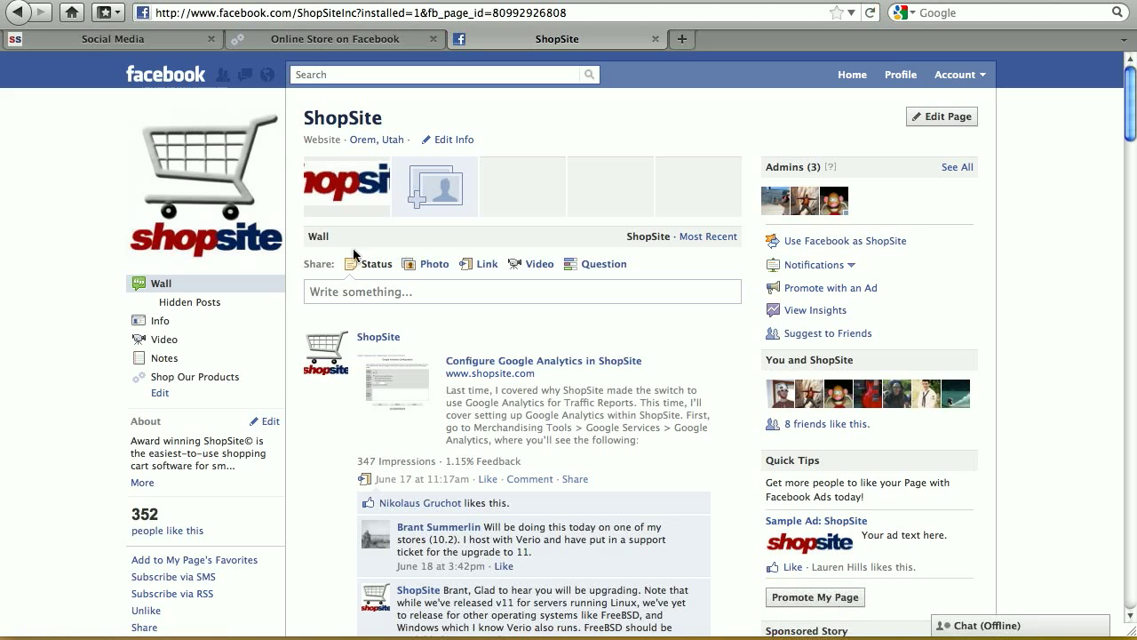
View the Shop Our Products tab with its search field and four two-column products
click(213, 379)
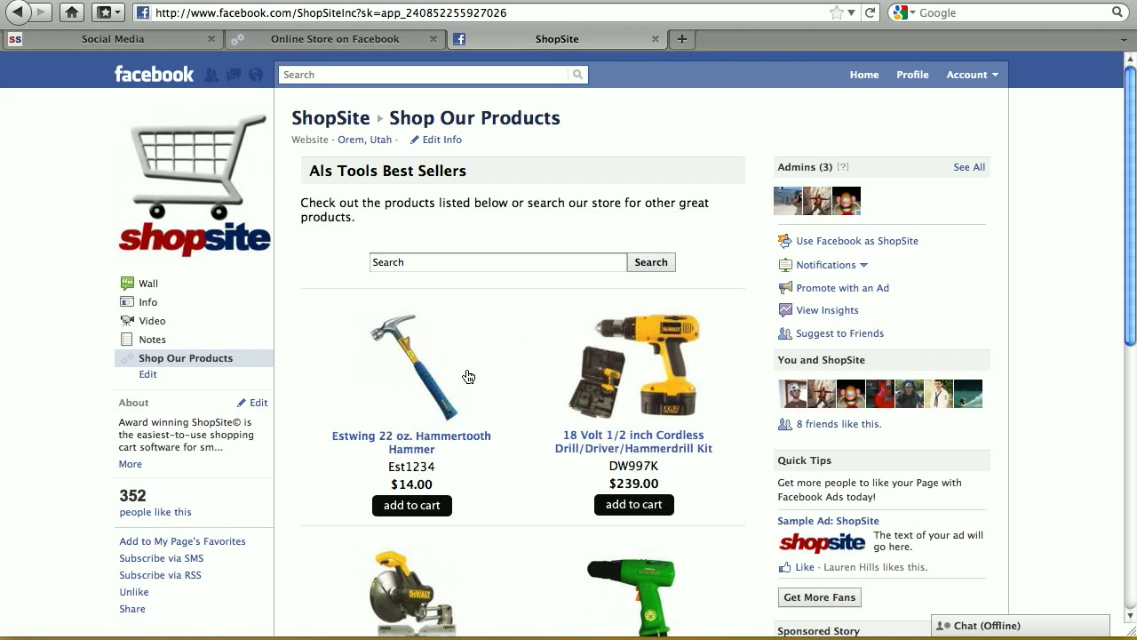
scroll(471, 376, down, 5)
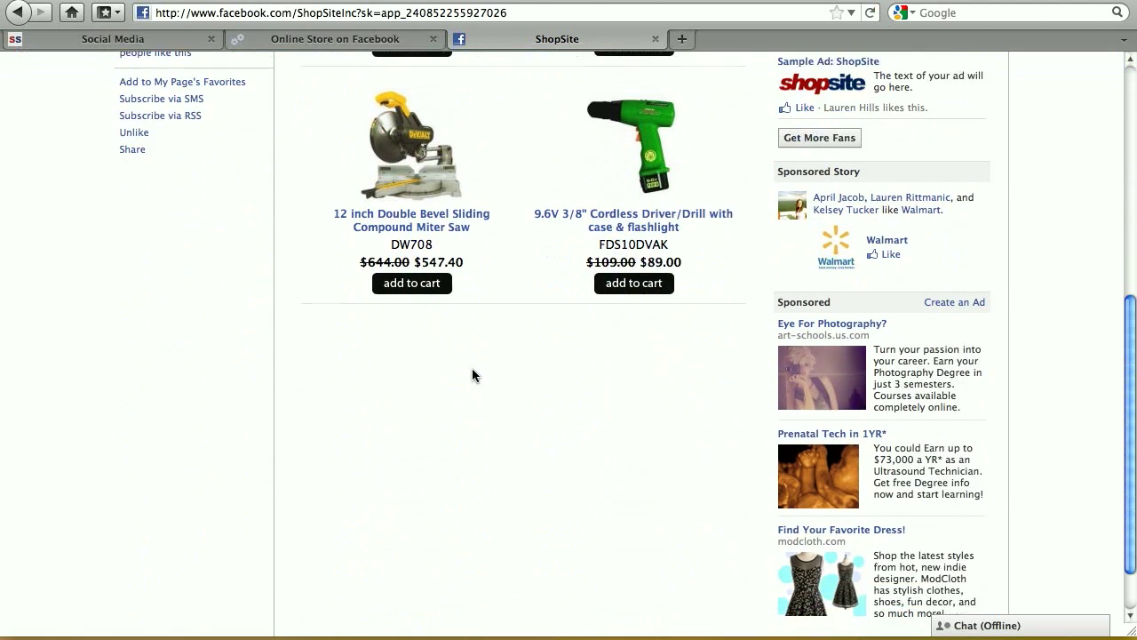
scroll(475, 376, up, 10)
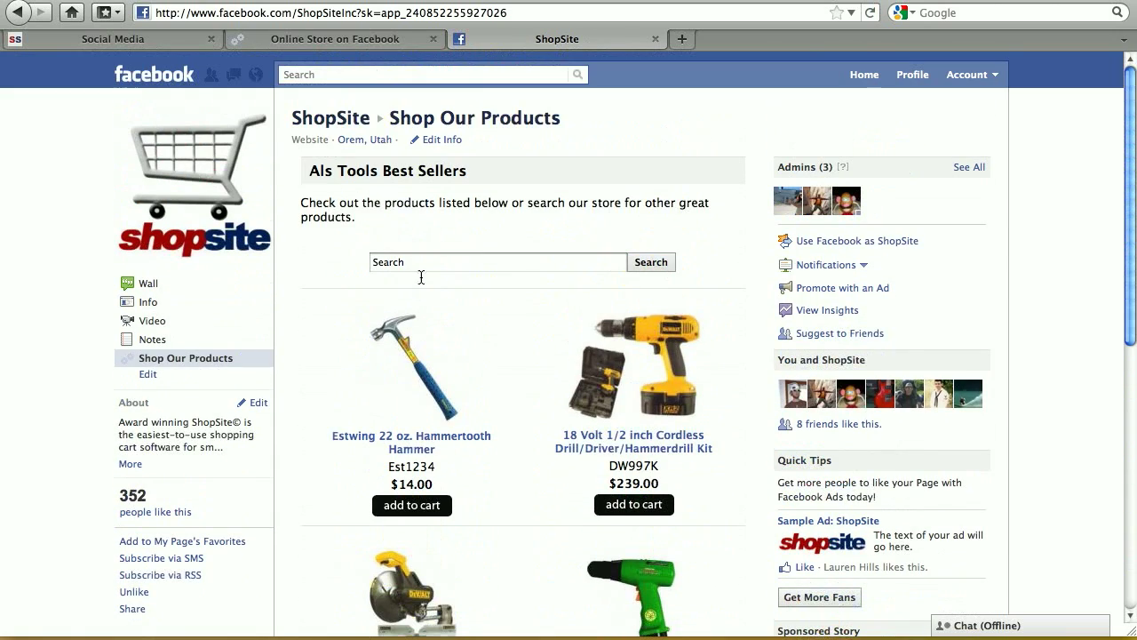